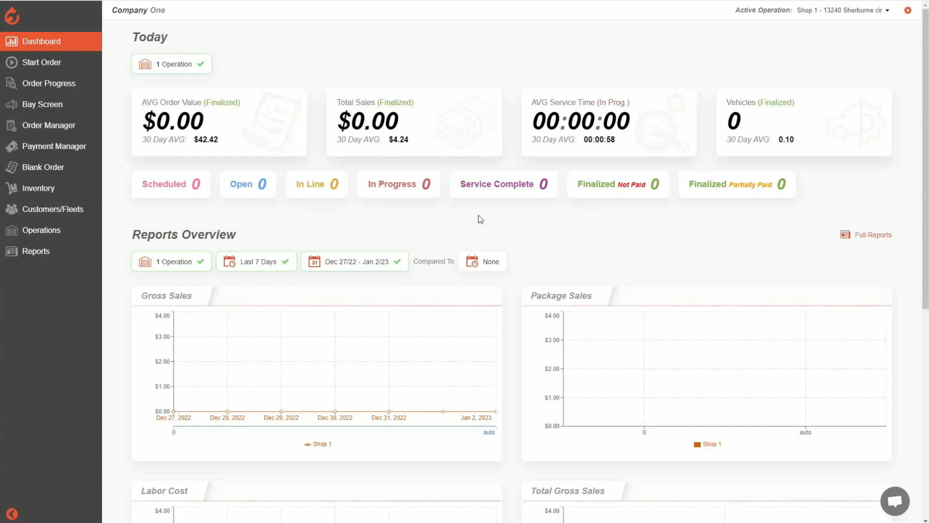
- Create a new package in the operations section and name it "Conventional Oil Change"
click(62, 233)
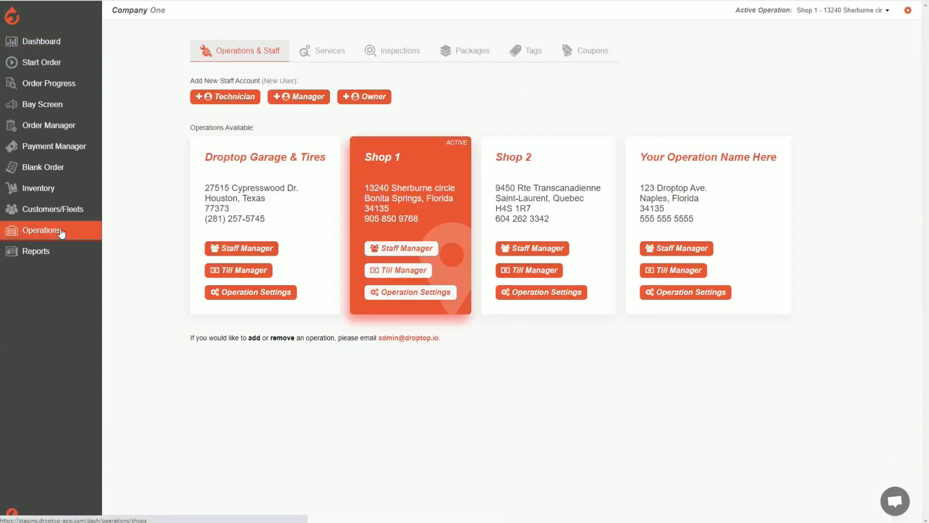
click(476, 57)
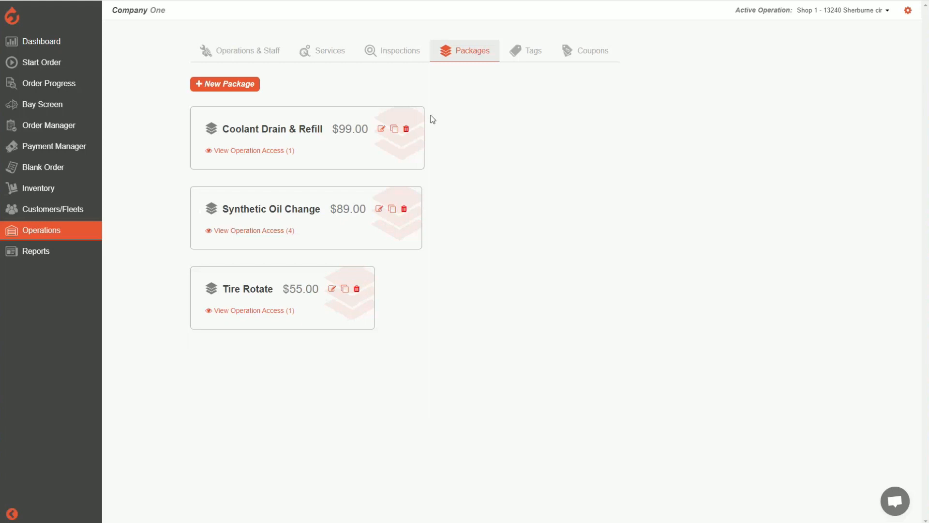
click(231, 85)
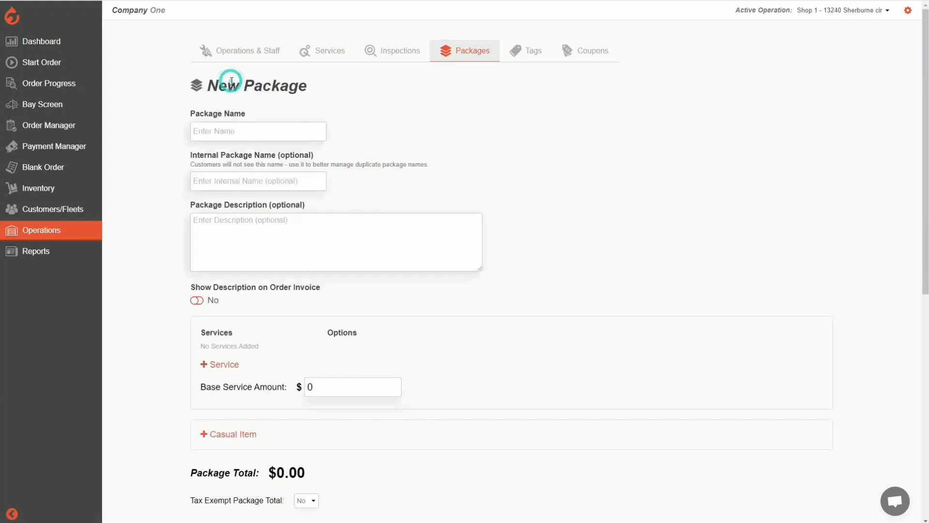
click(222, 131)
text(Conventional Oil Change)
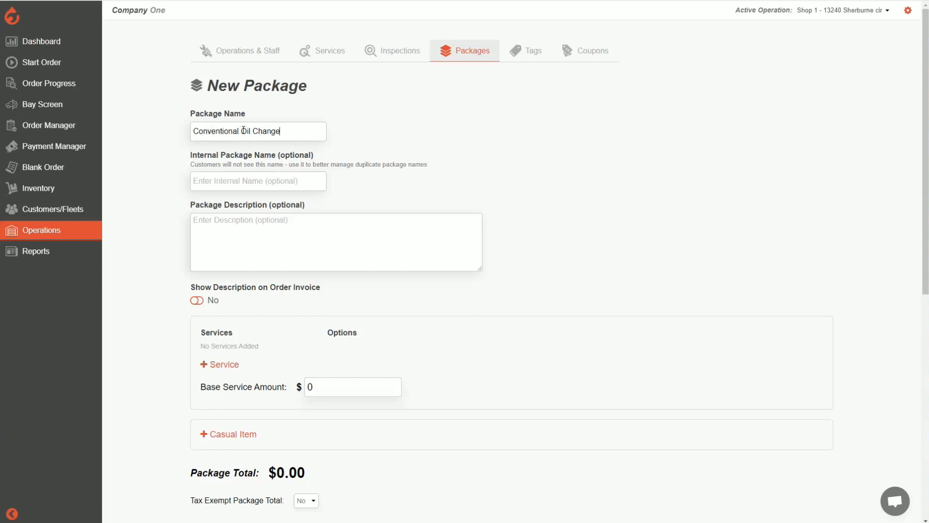
- Examine the new package's name, internal name and description fields and the option to show the description on invoices
drag(240, 131, 294, 130)
click(300, 130)
drag(208, 130, 286, 130)
click(285, 131)
click(258, 183)
scroll(244, 180, down, 1)
click(245, 173)
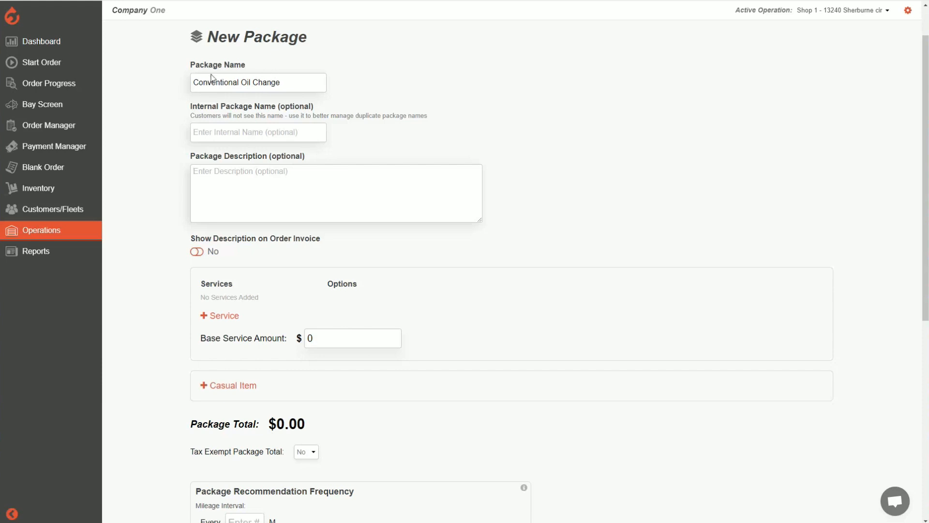
click(197, 253)
click(197, 253)
drag(204, 82, 275, 81)
click(298, 79)
click(298, 79)
- Add the services Engine Oil Drain & Refill and Engine Oil Filter Remove & Replace to the package
scroll(288, 140, down, 3)
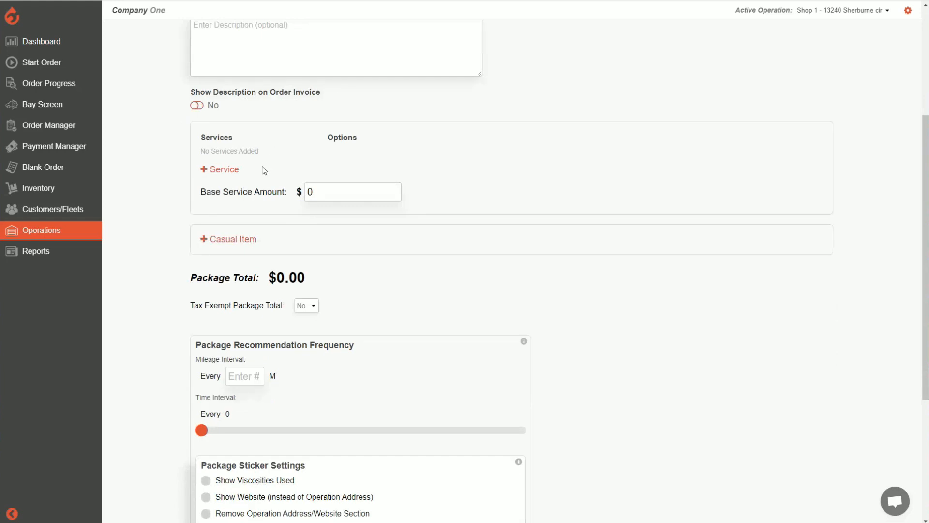
click(216, 175)
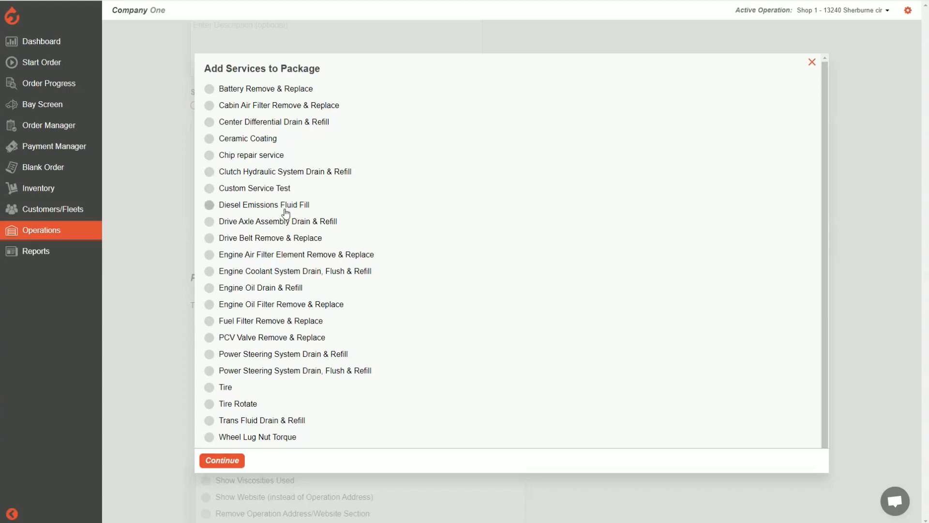
click(208, 288)
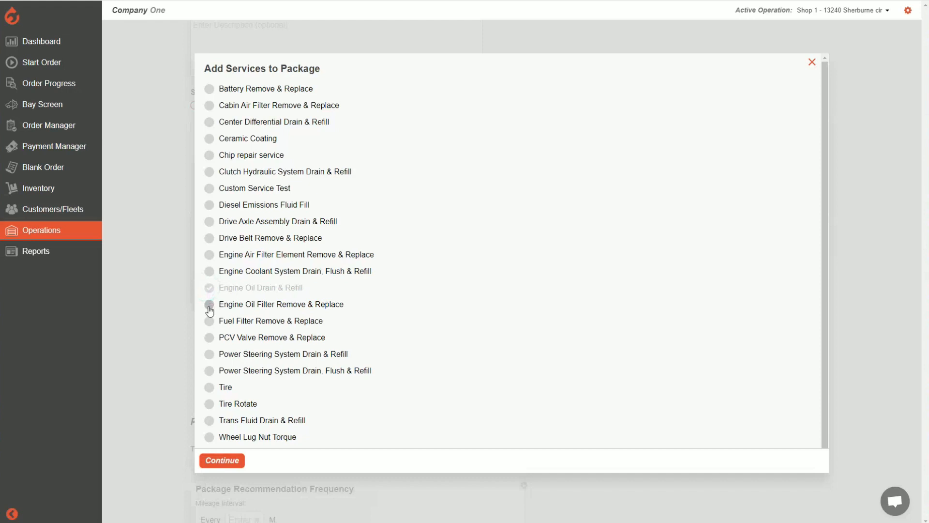
click(209, 305)
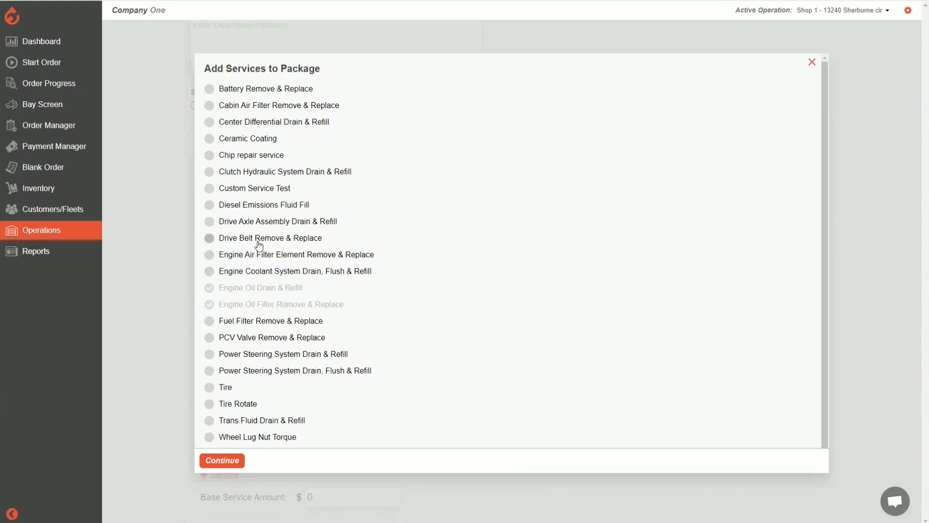
click(233, 464)
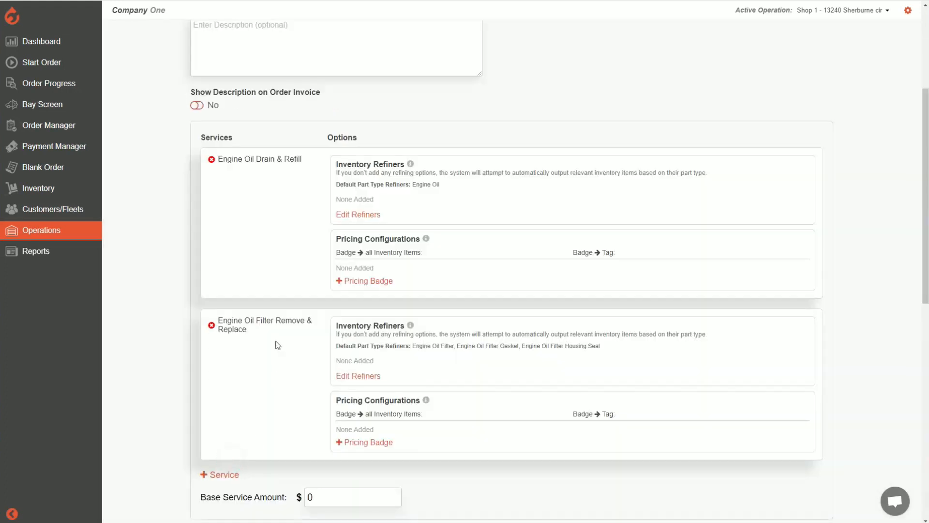
scroll(277, 341, down, 1)
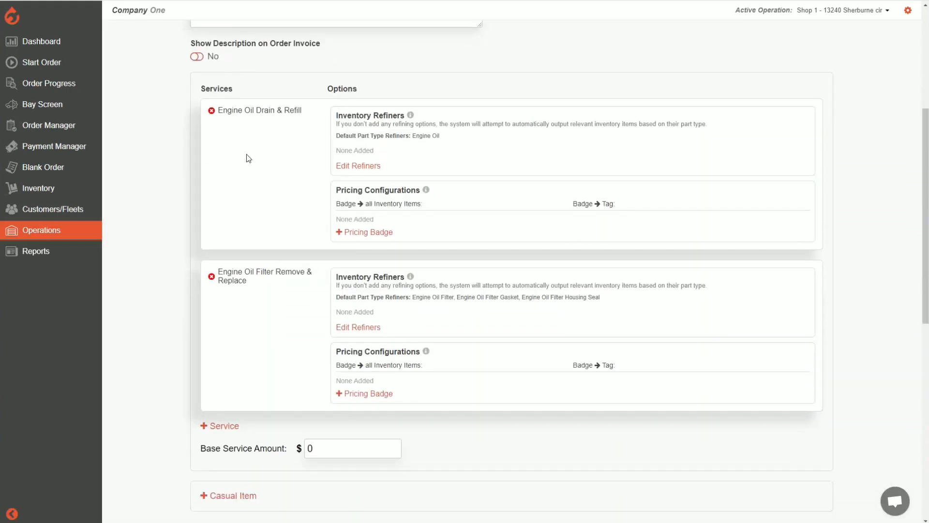
drag(220, 112, 301, 111)
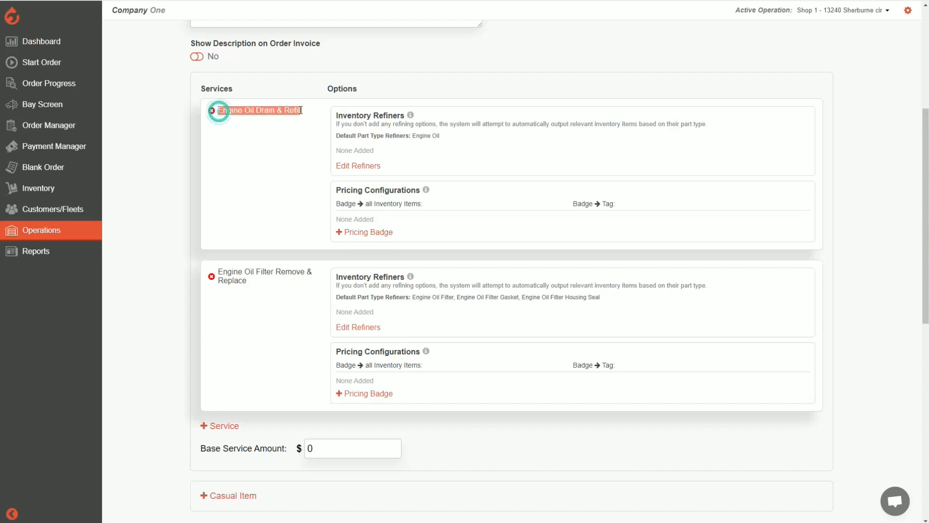
drag(232, 272, 262, 284)
click(260, 281)
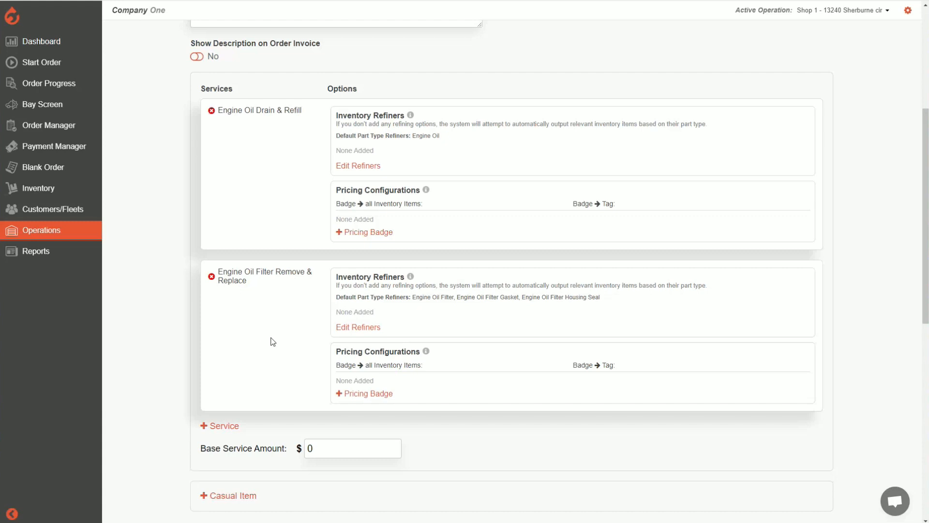
scroll(270, 335, up, 1)
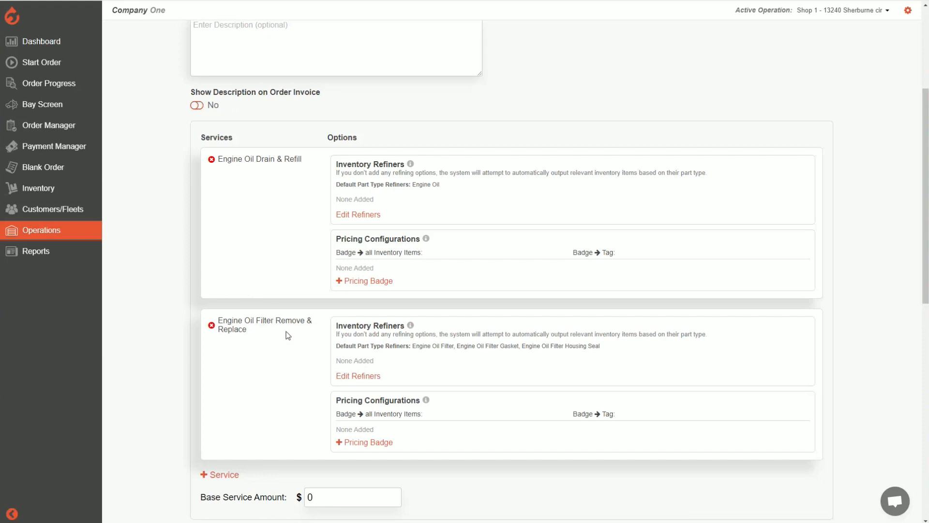
- Set the package's base service amount to $69
scroll(288, 335, down, 2)
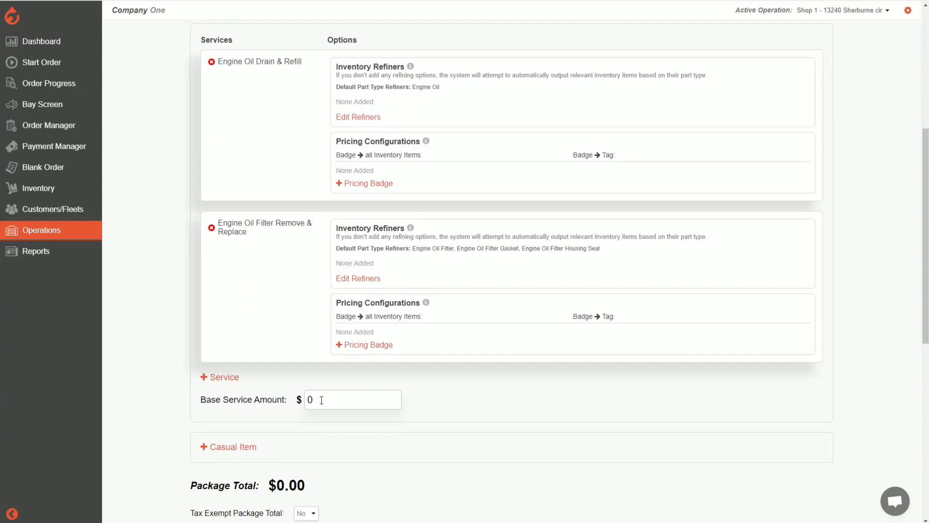
double_click(310, 399)
text(69)
click(355, 376)
scroll(296, 262, down, 1)
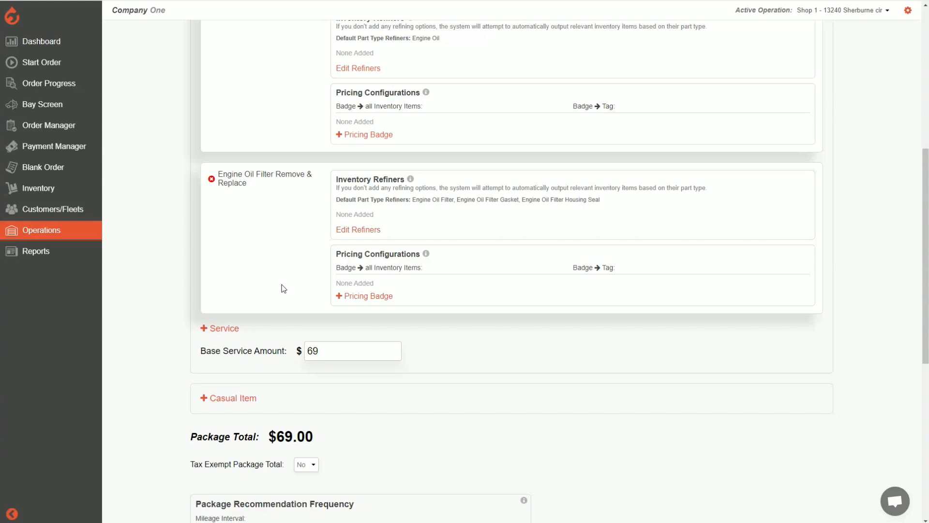
- Examine the inventory refiners and default part type of the Engine Oil Drain & Refill service
scroll(283, 289, up, 3)
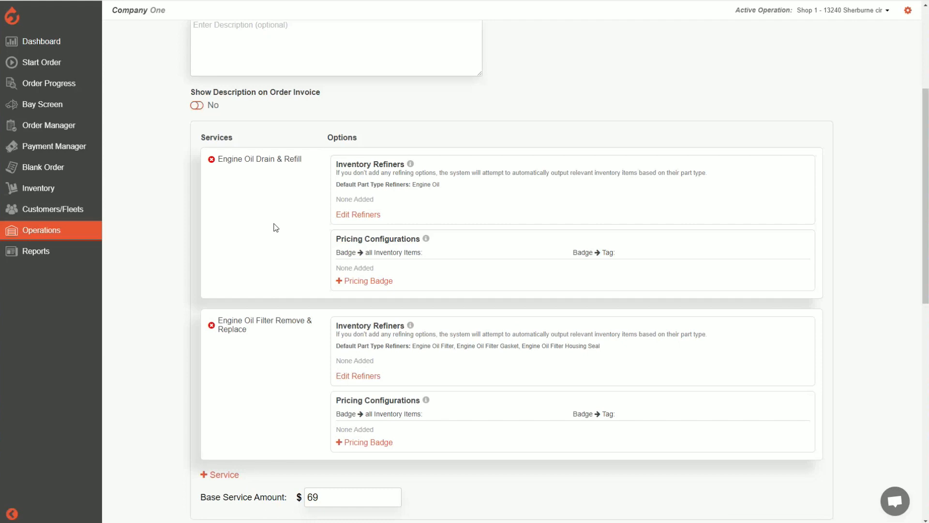
drag(337, 162, 409, 163)
click(432, 159)
drag(412, 184, 440, 184)
click(309, 191)
scroll(294, 205, up, 3)
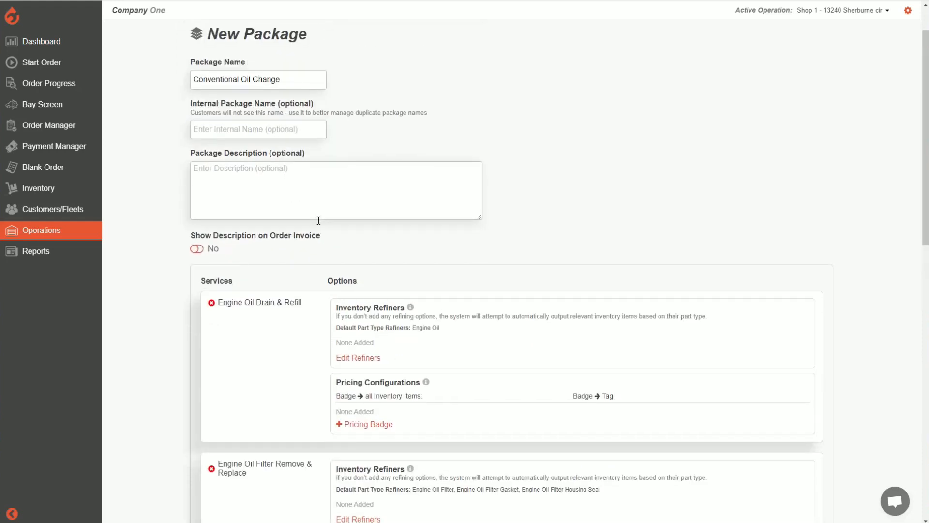
- Open the inventory refiners of the Engine Oil Drain & Refill service for editing
scroll(317, 219, down, 2)
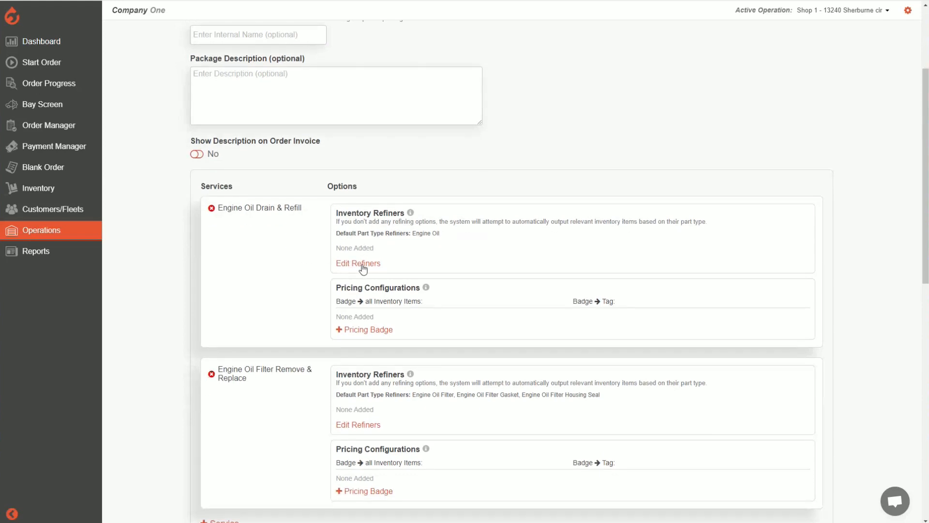
click(363, 265)
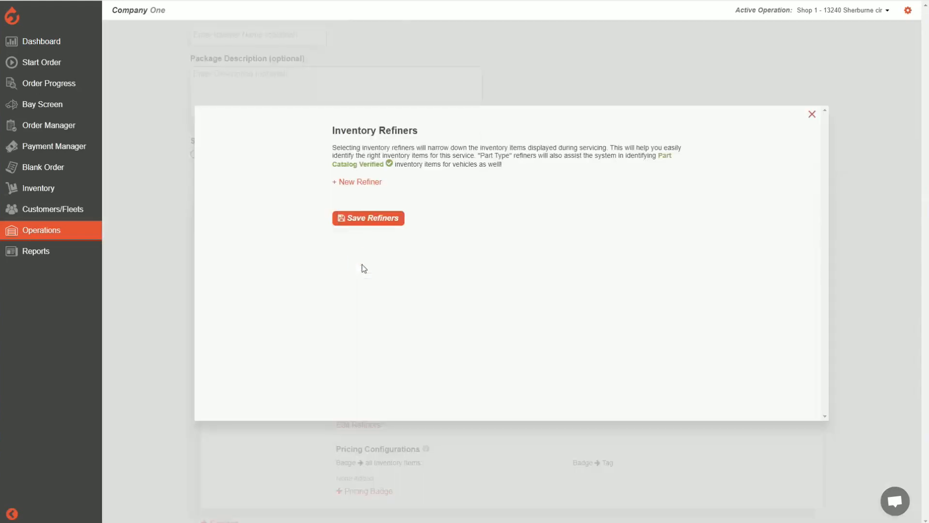
click(358, 183)
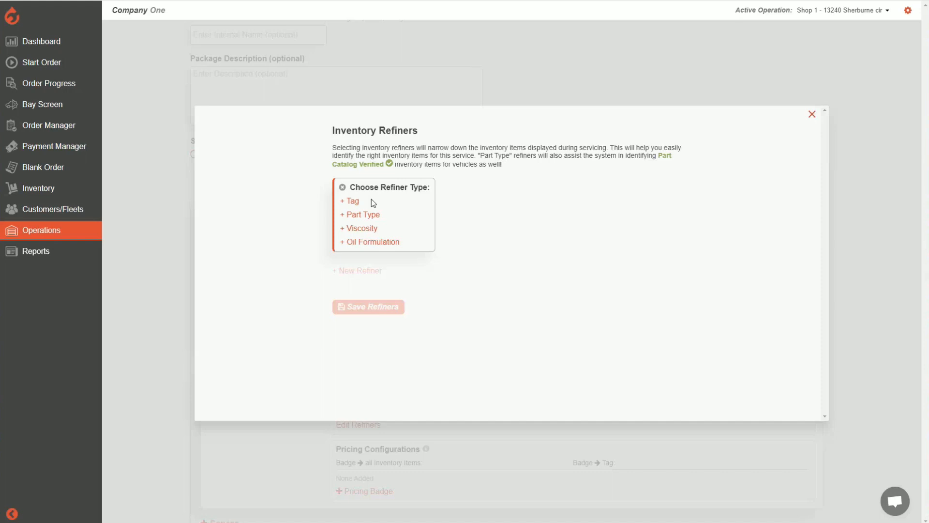
click(382, 243)
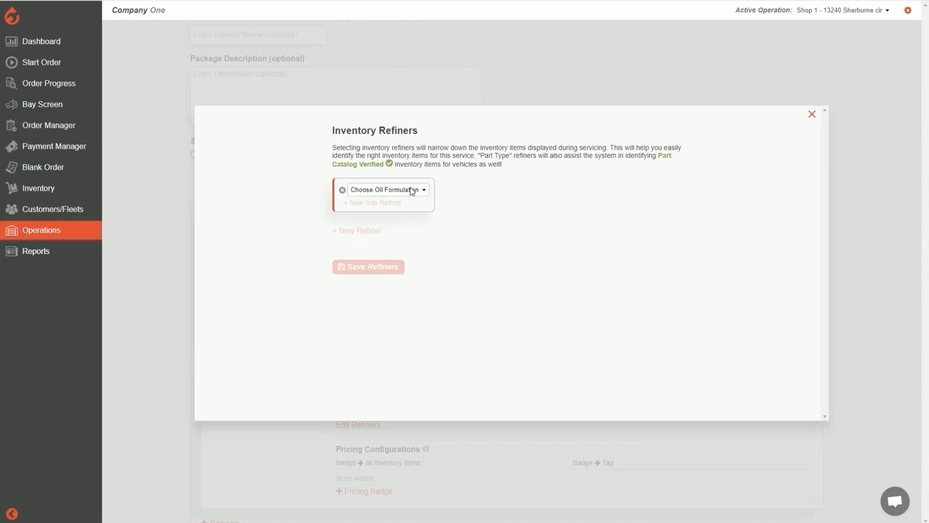
click(343, 191)
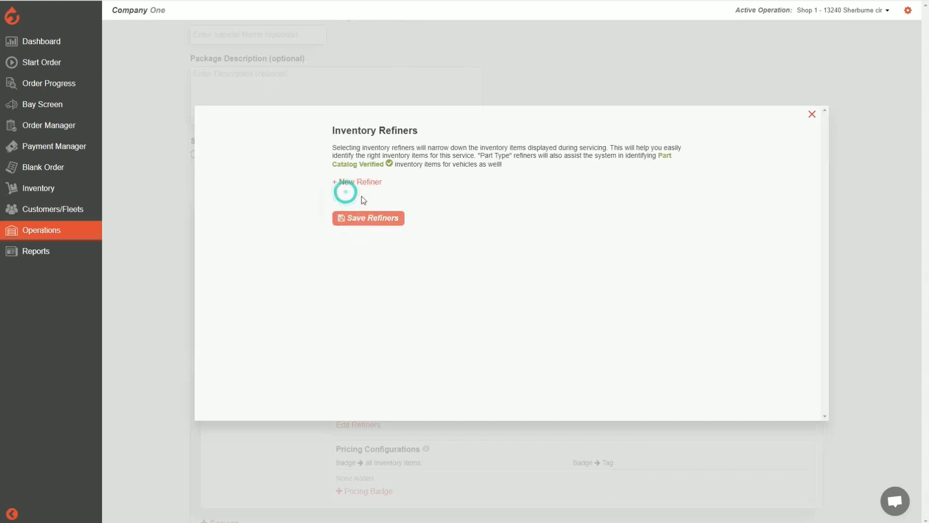
- Add a part type refiner for Engine Oil, finding it by searching for "engine oil"
click(368, 182)
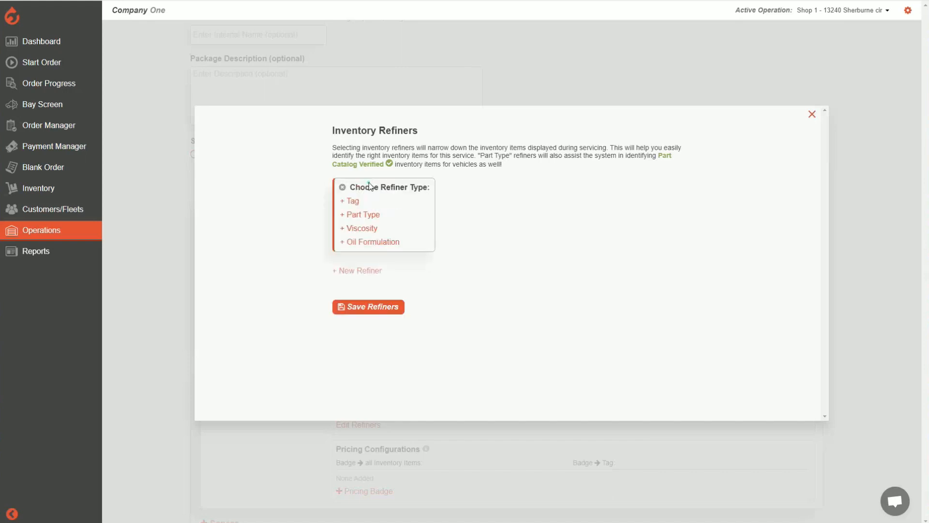
click(364, 216)
click(396, 200)
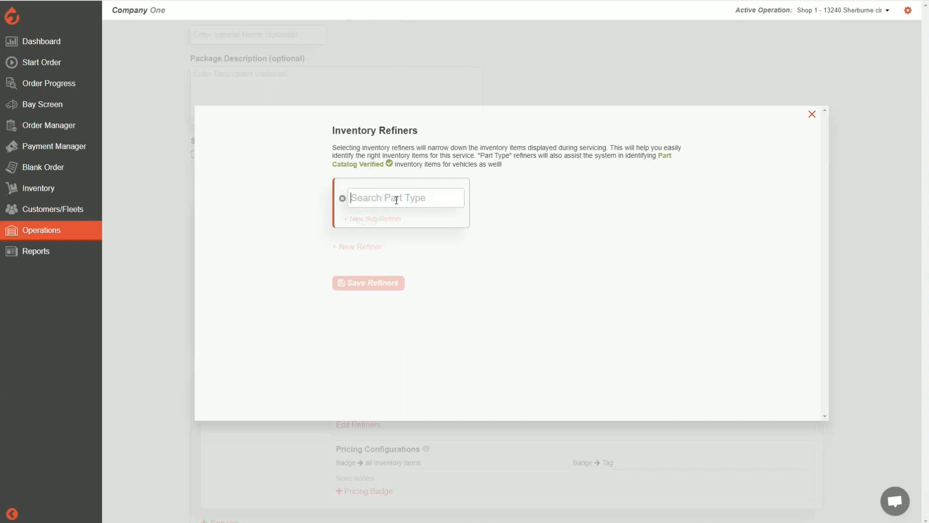
text(engine oil)
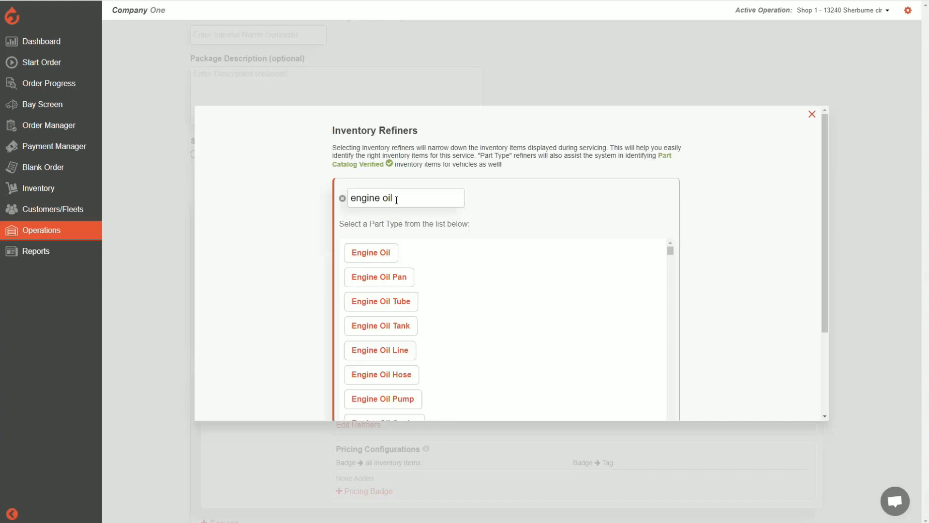
click(385, 252)
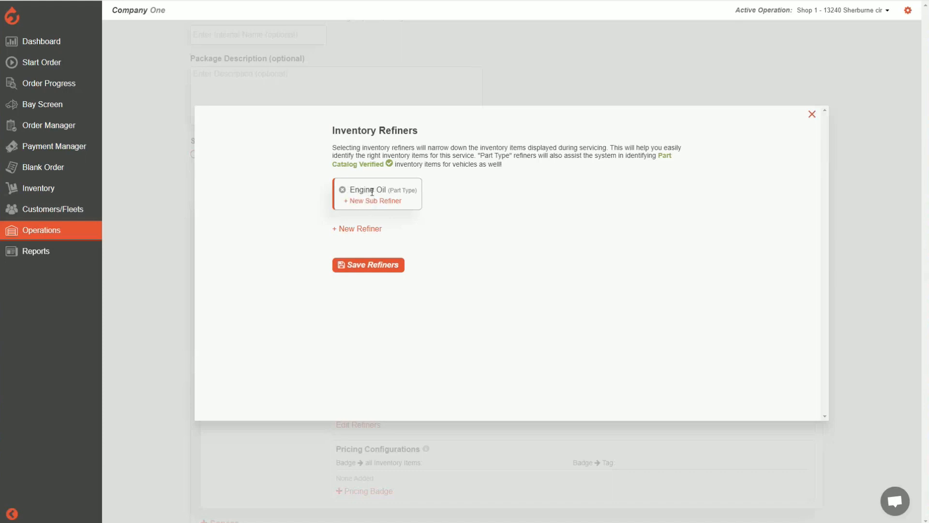
- Add a Conventional oil formulation sub-refiner under Engine Oil and save the refiners
click(377, 201)
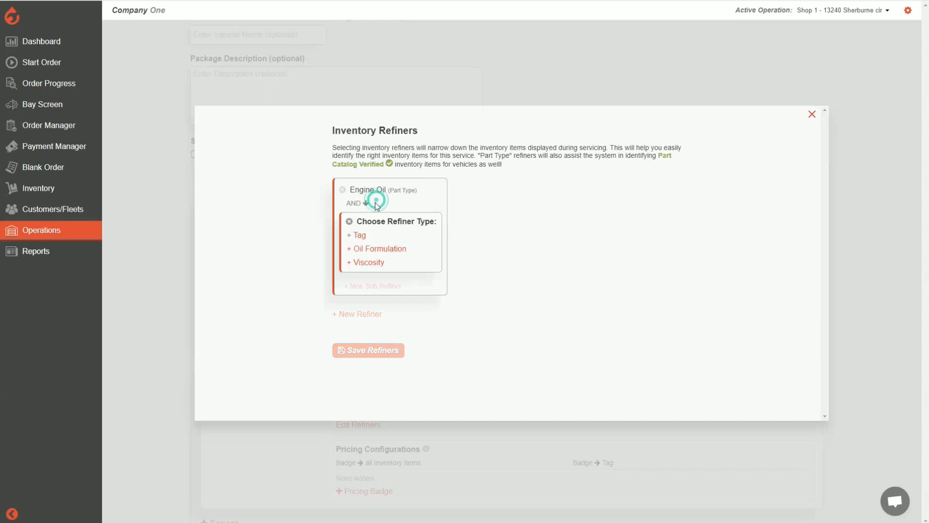
click(384, 250)
click(409, 224)
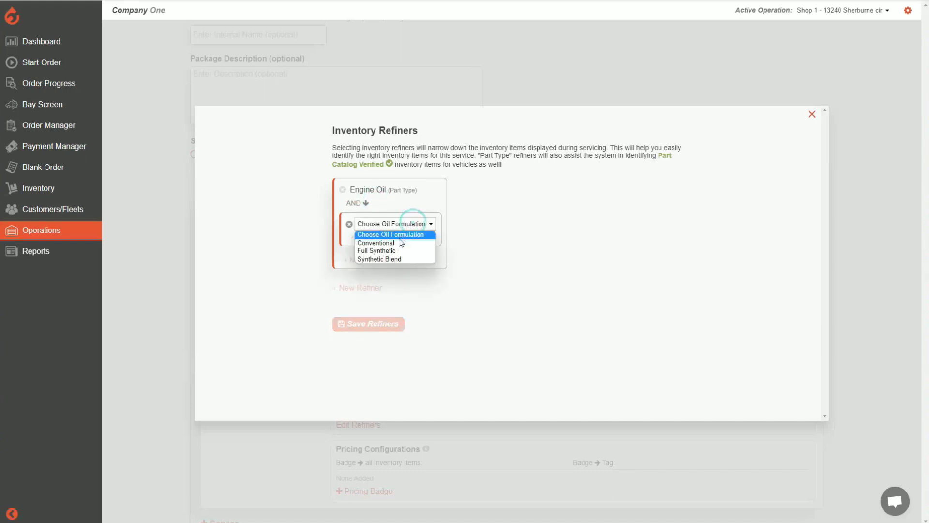
click(400, 243)
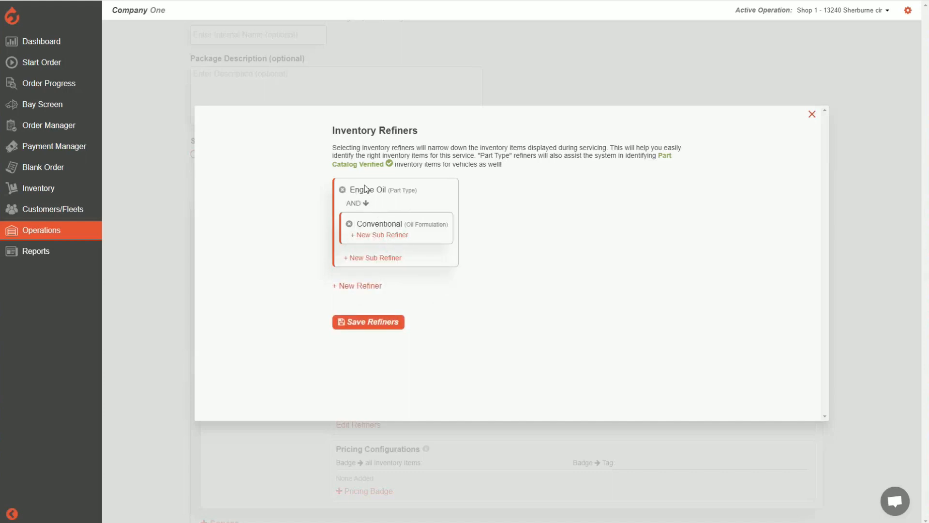
drag(357, 223, 431, 221)
click(501, 219)
click(382, 325)
- Reopen the saved inventory refiners of the Engine Oil Drain & Refill service for editing
scroll(473, 276, down, 1)
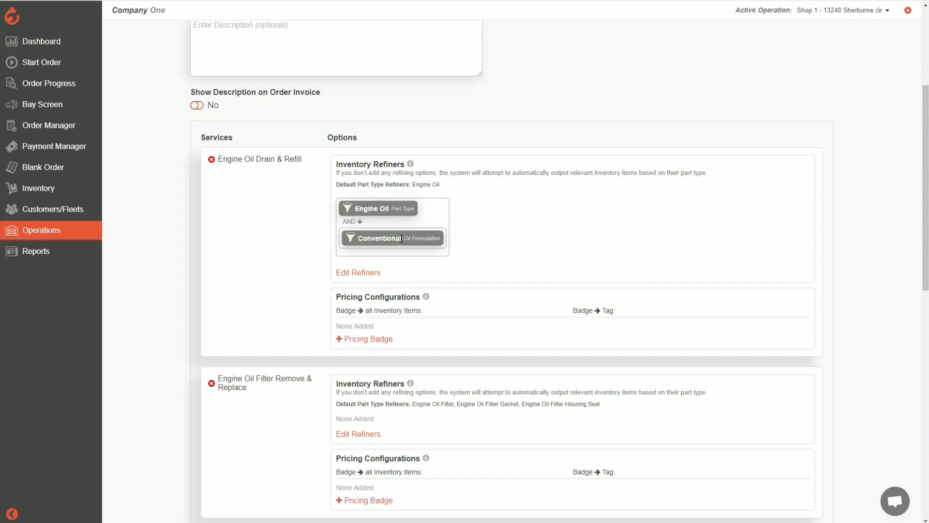
click(366, 272)
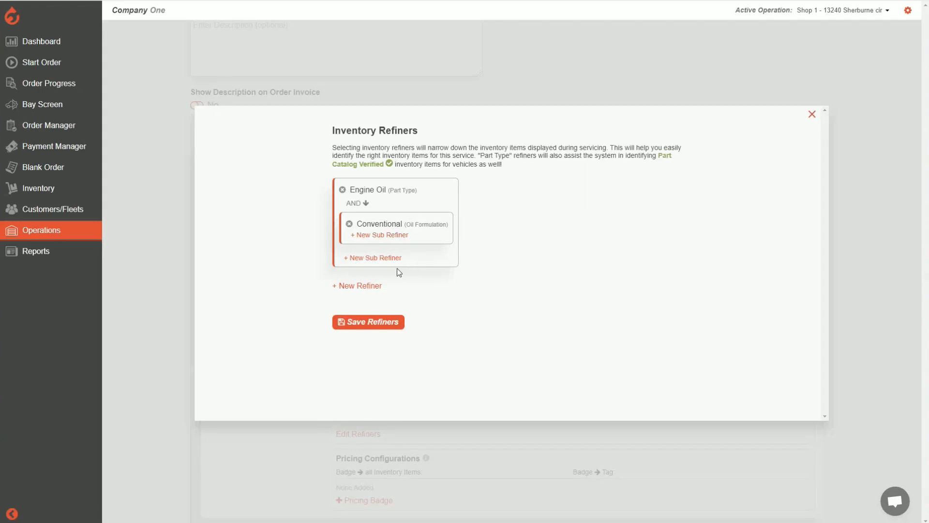
click(354, 203)
click(376, 200)
click(353, 288)
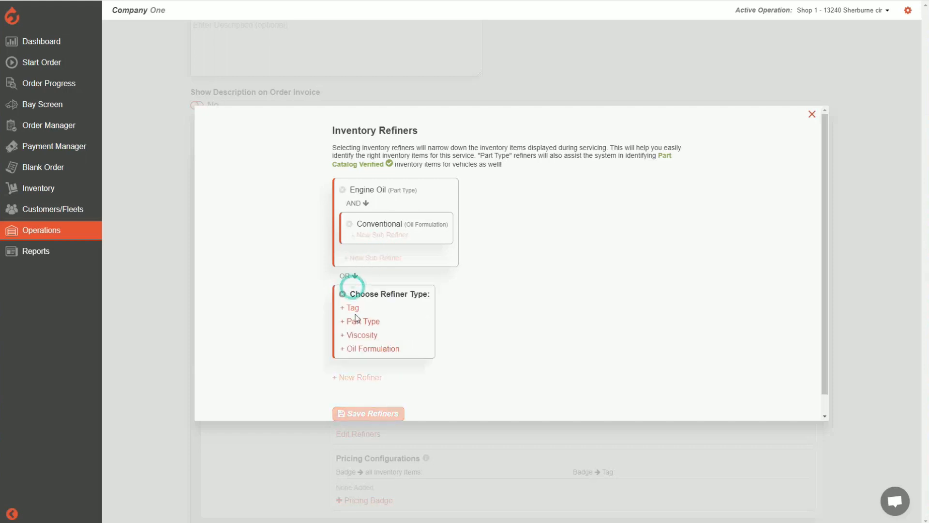
click(372, 350)
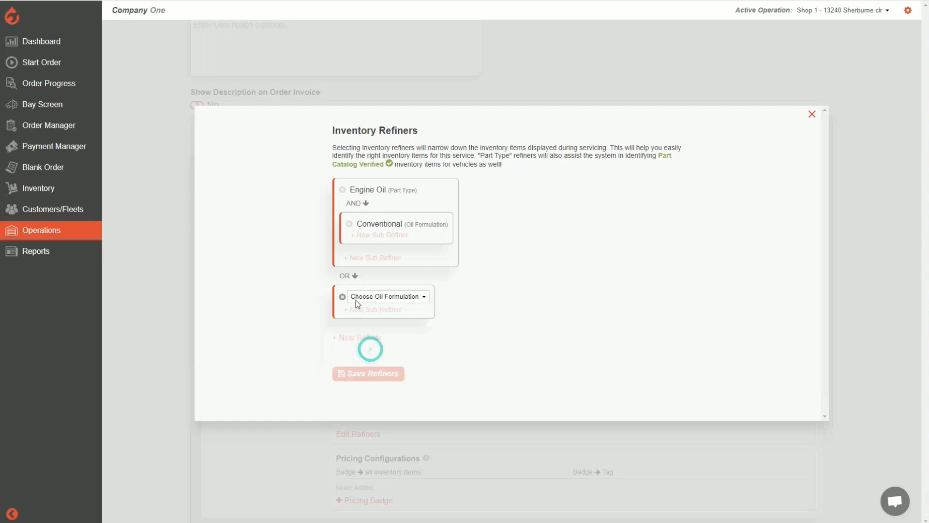
click(343, 295)
- Add a second part type refiner for Engine Oil as an alternative, finding it by searching for "engine oil"
click(361, 228)
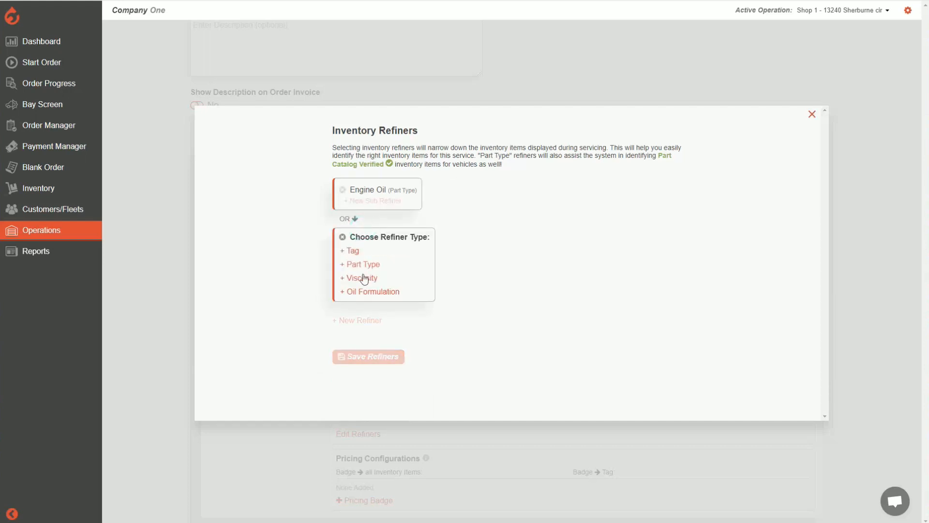
click(366, 266)
click(381, 251)
text(engine )
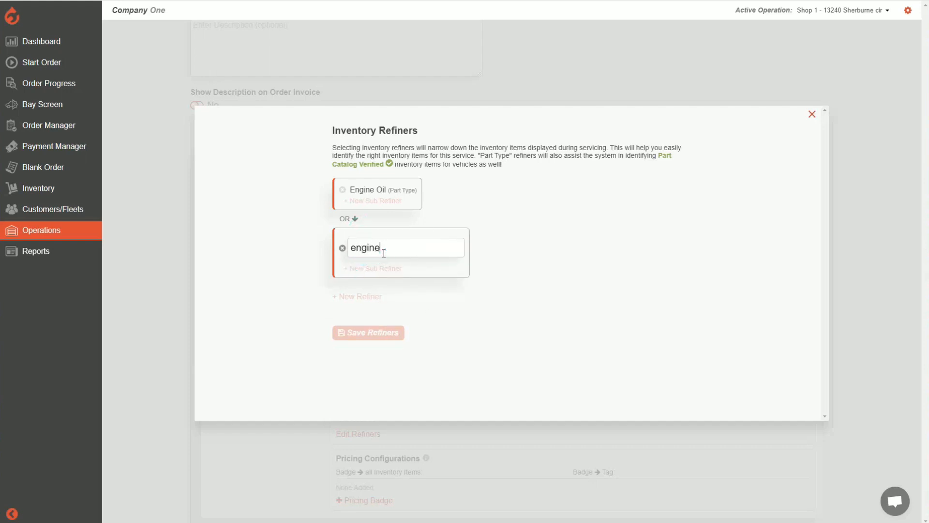
text(oil)
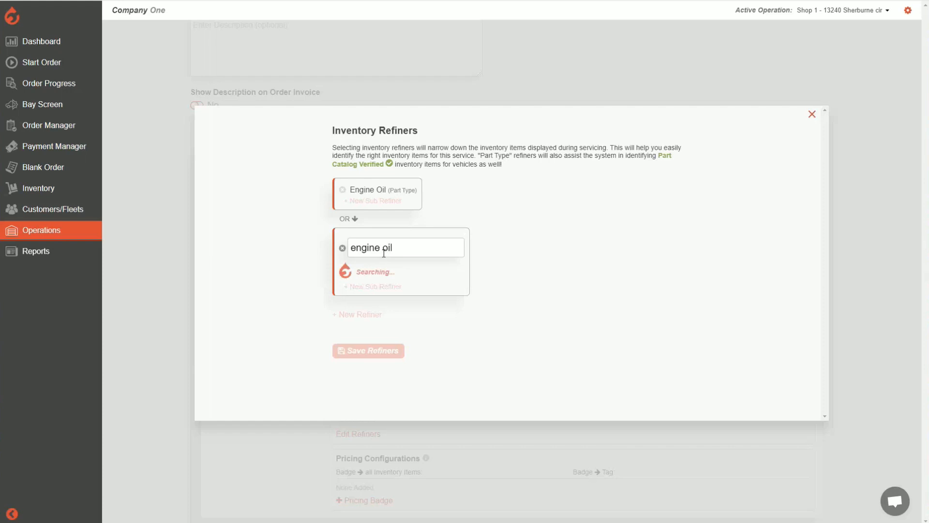
click(374, 304)
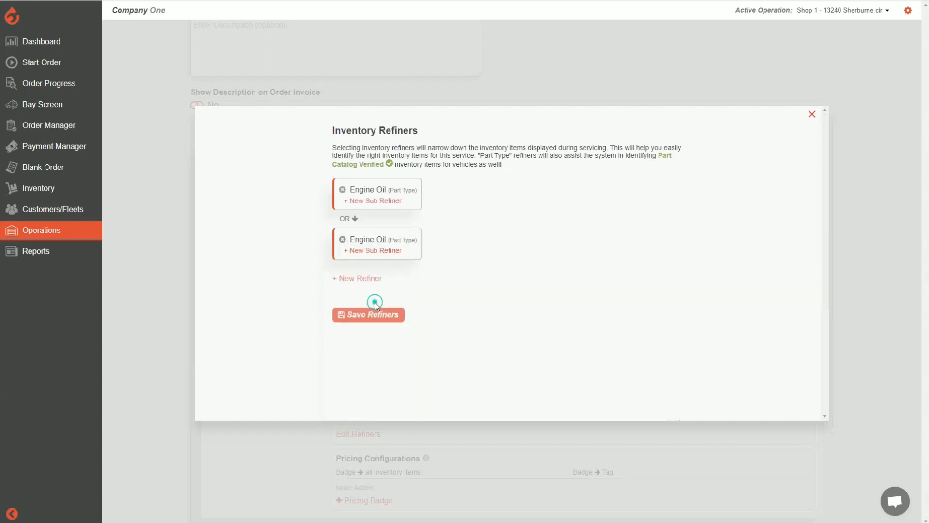
- Add a Synthetic Blend oil formulation sub-refiner under the second Engine Oil refiner
click(387, 251)
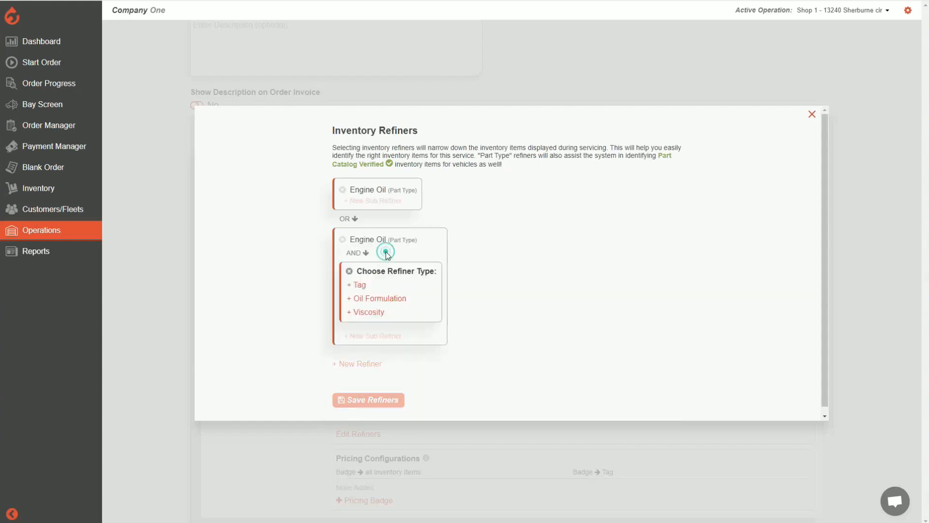
click(379, 304)
click(397, 274)
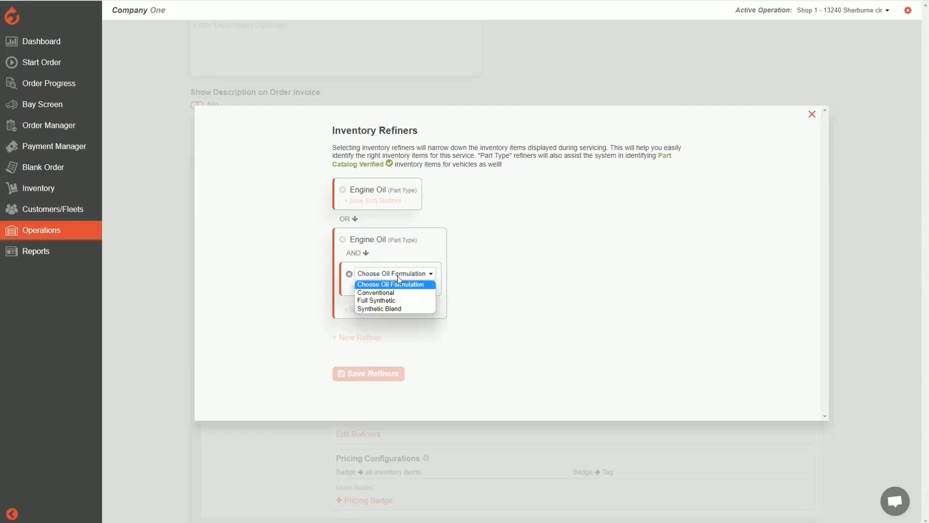
click(397, 309)
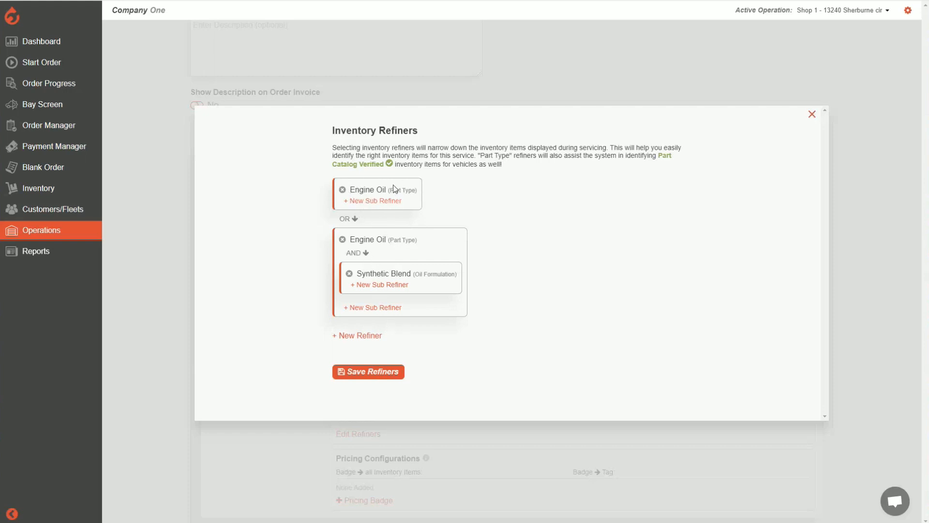
- Add a Conventional oil formulation sub-refiner under the first Engine Oil refiner
click(390, 200)
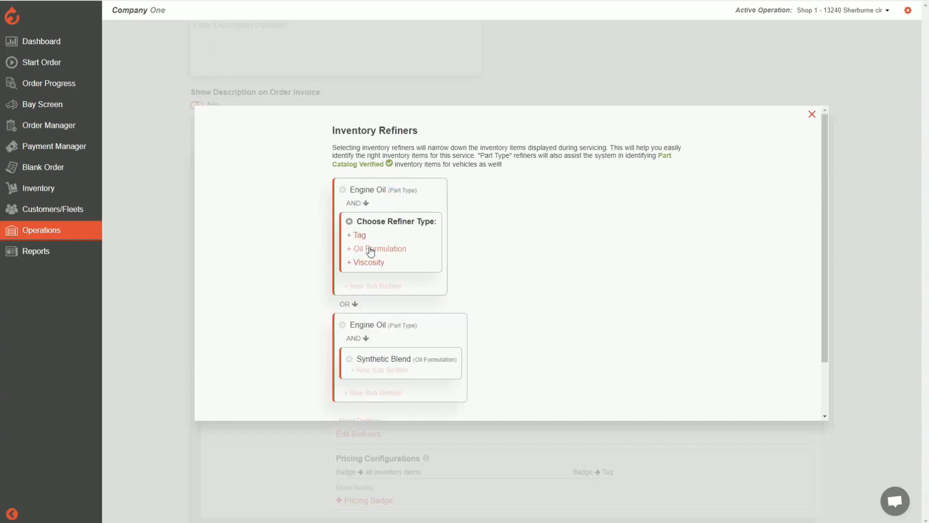
click(370, 249)
click(402, 222)
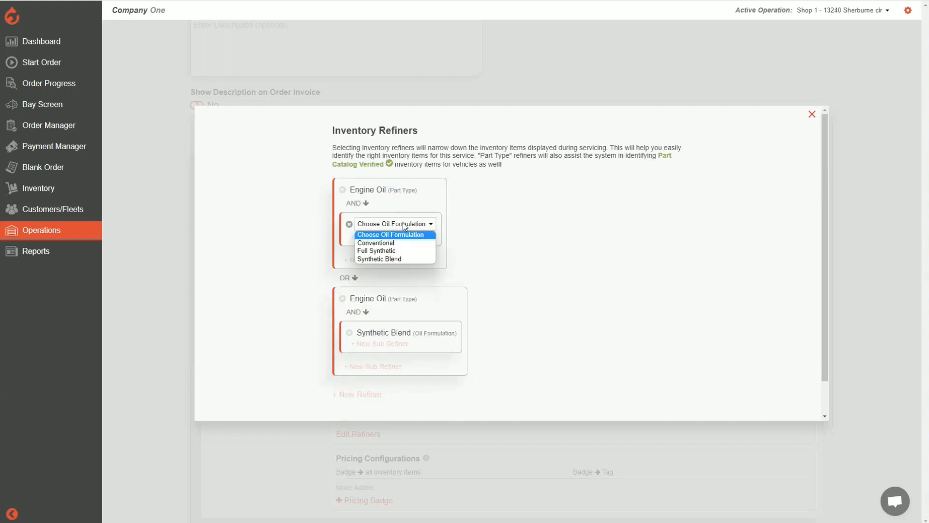
click(392, 241)
click(505, 216)
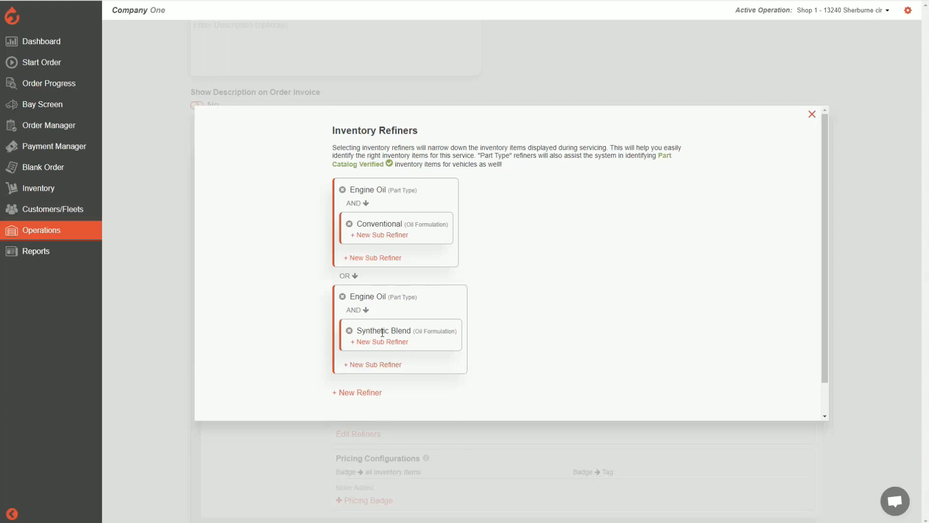
- Remove the second Engine Oil refiner together with its Synthetic Blend sub-refiner
scroll(382, 331, down, 1)
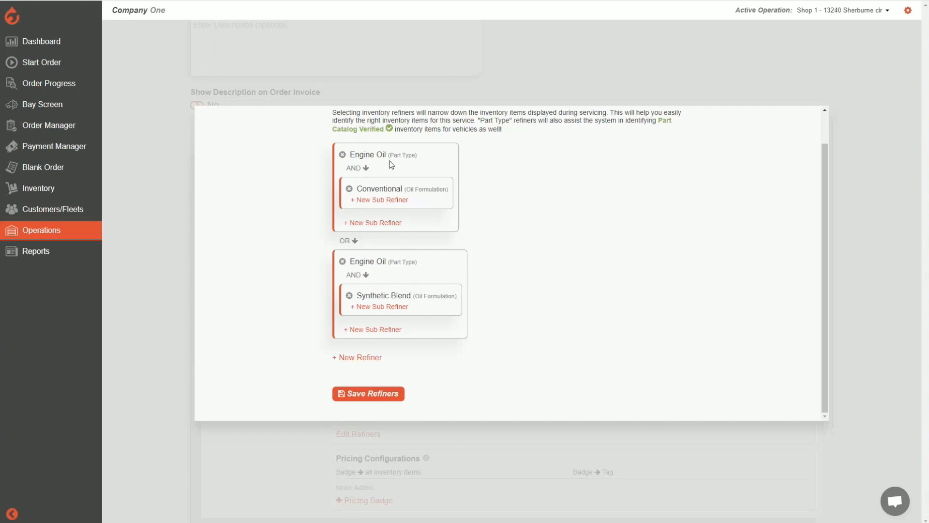
scroll(426, 291, up, 1)
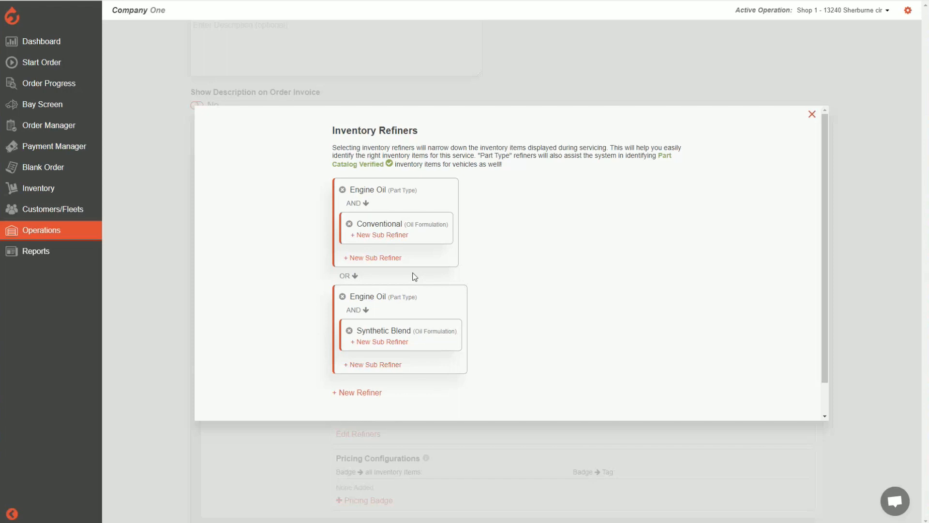
click(344, 297)
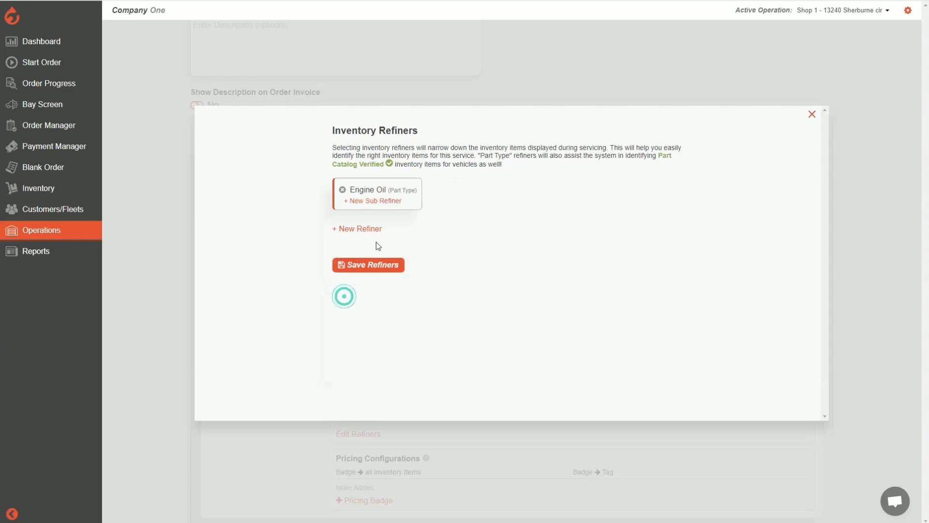
- Add a Conventional oil formulation sub-refiner under the remaining Engine Oil refiner and save the refiners
click(375, 201)
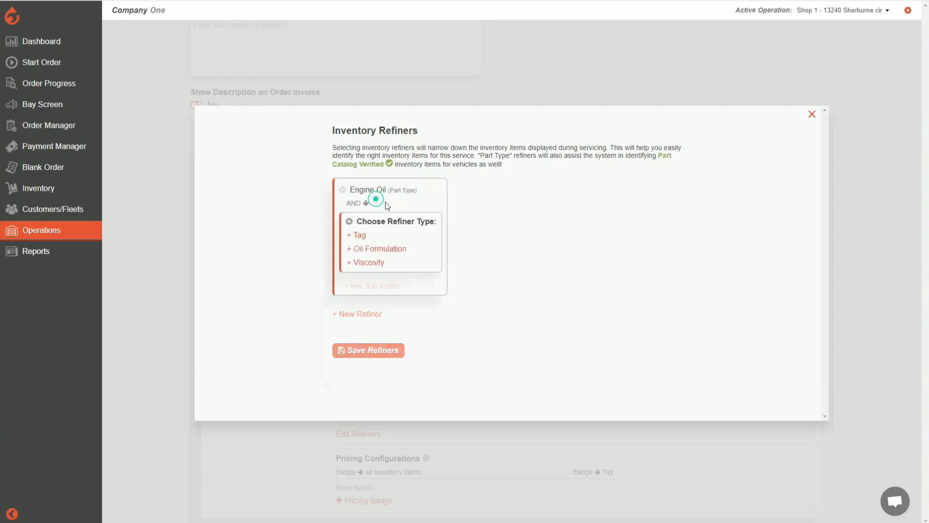
click(380, 250)
click(405, 224)
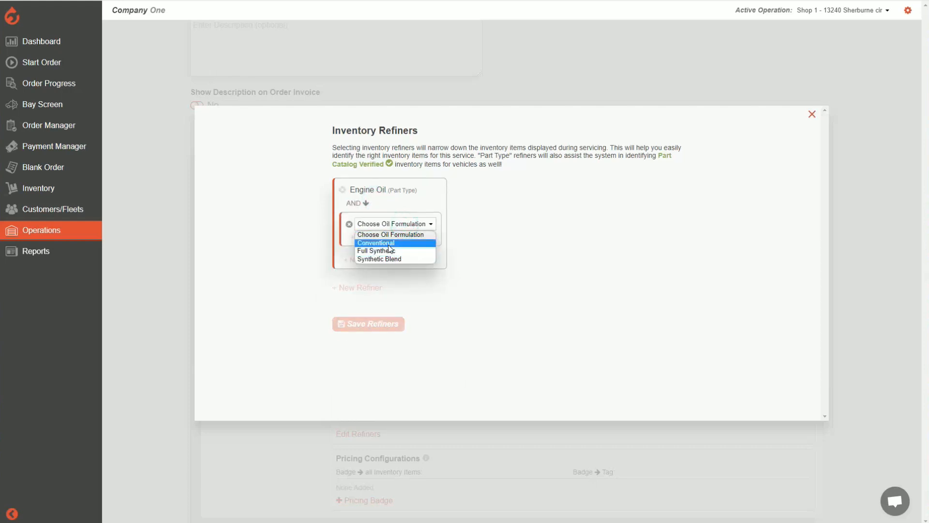
click(388, 244)
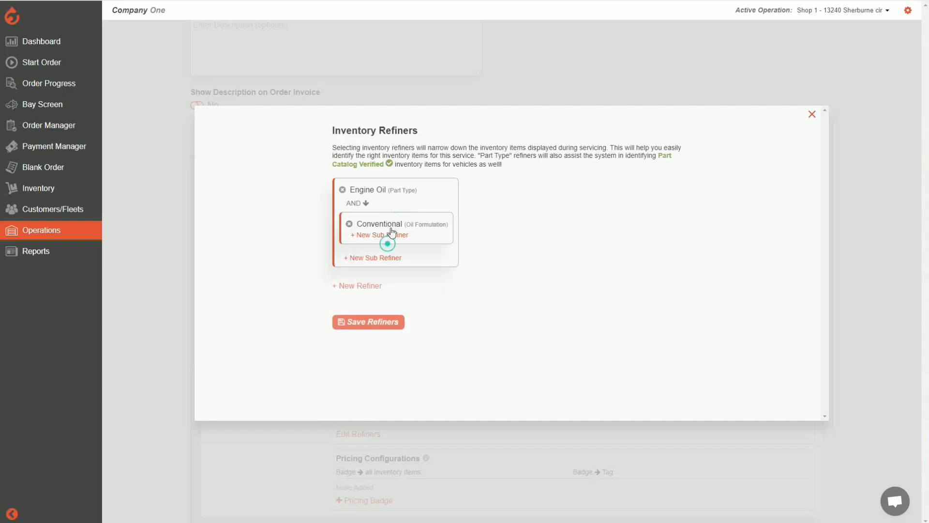
click(373, 321)
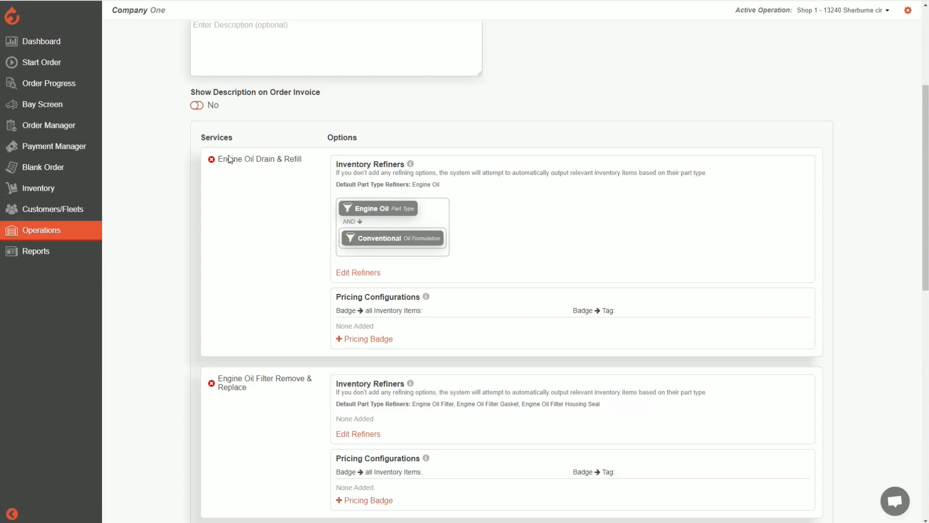
drag(227, 157, 293, 157)
click(286, 160)
scroll(295, 199, down, 2)
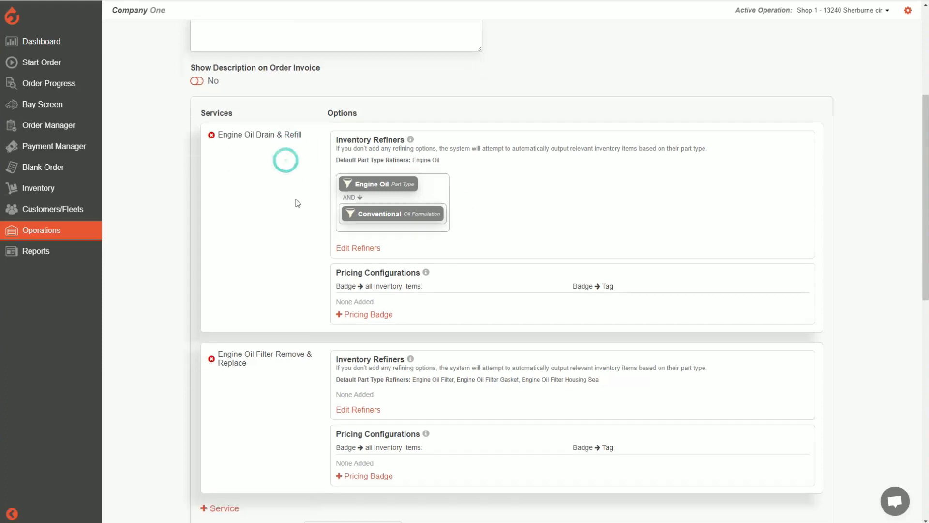
drag(250, 282, 286, 300)
click(292, 300)
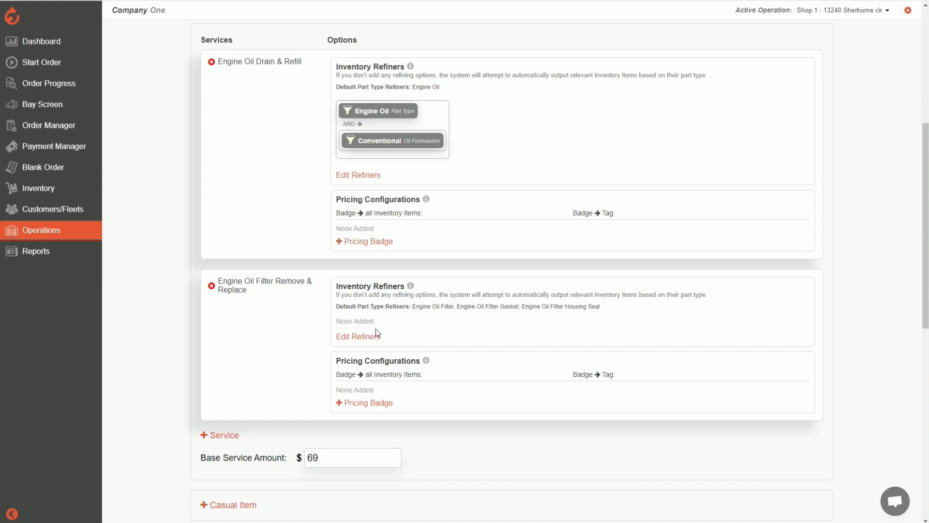
- Add a part type refiner for Engine Oil Filter to the Engine Oil Filter Remove & Replace service, searching for "engine oil filter"
drag(414, 307, 458, 308)
click(446, 308)
click(367, 338)
click(358, 181)
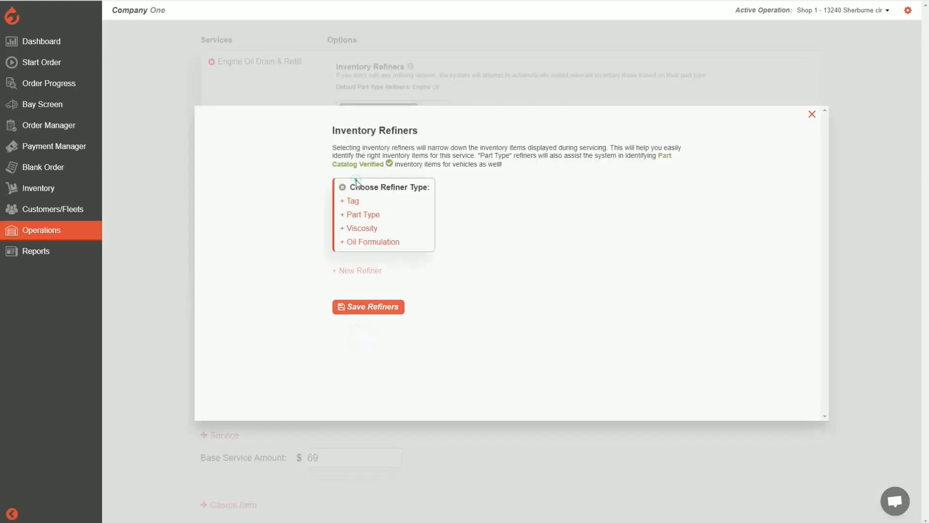
click(362, 213)
click(382, 199)
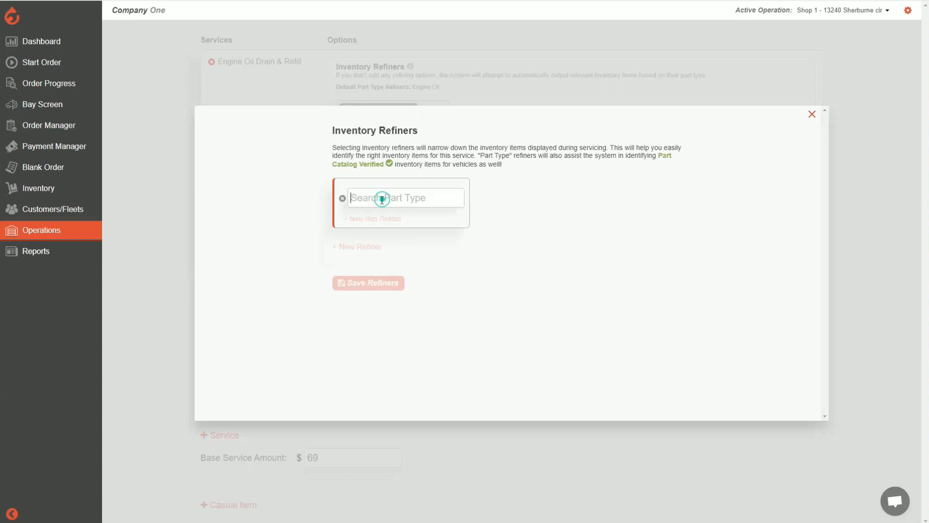
text(en)
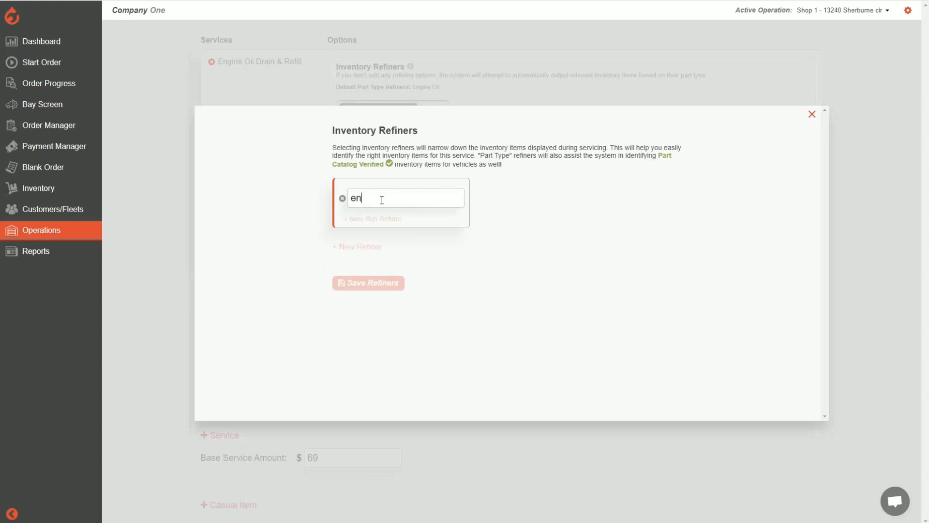
text(gine oil filter)
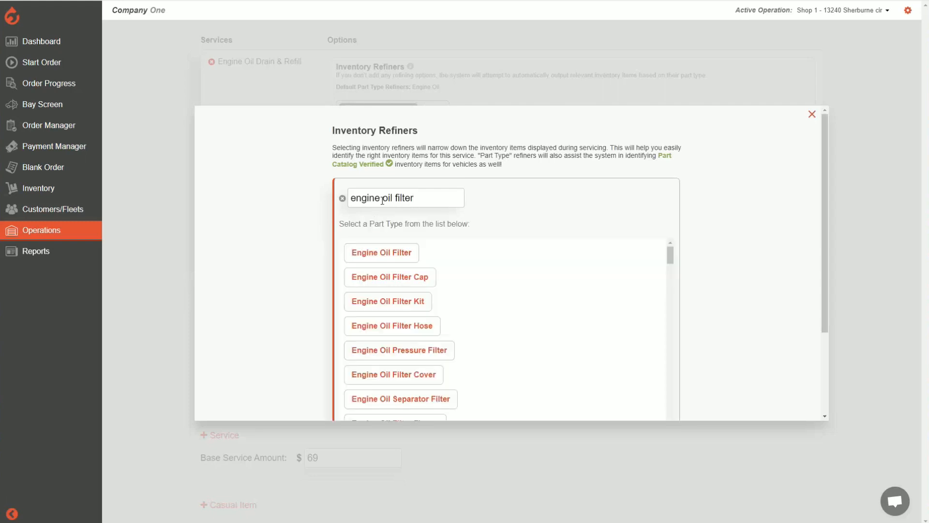
click(392, 253)
- Add an OEM tag sub-refiner under Engine Oil Filter and save the refiners
click(390, 202)
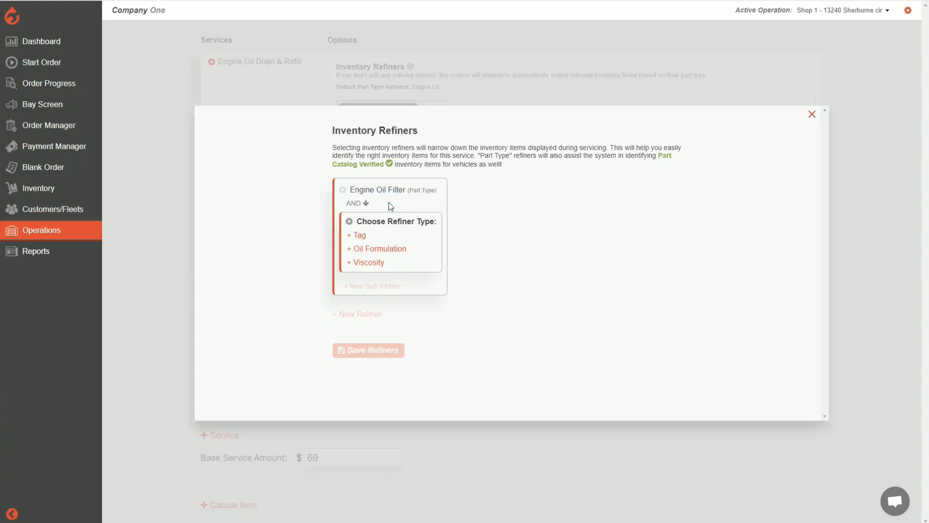
click(365, 239)
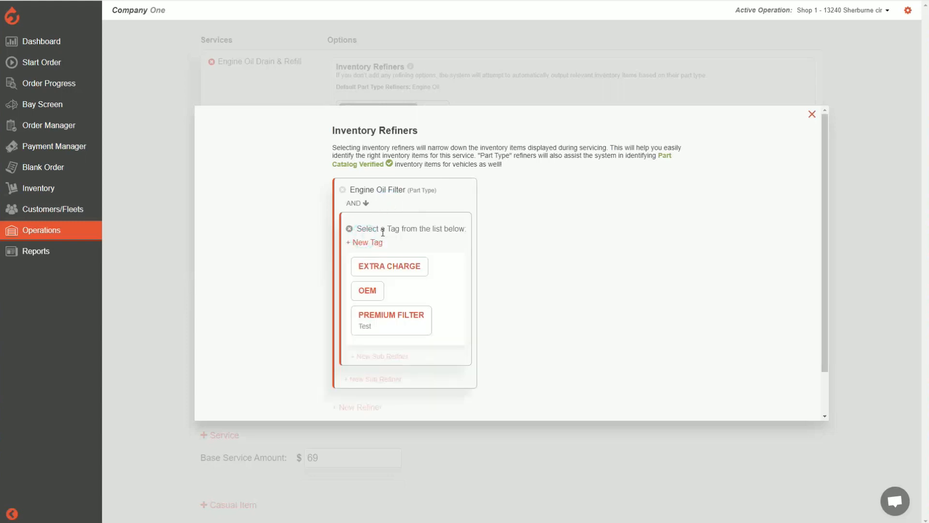
scroll(398, 256, down, 1)
scroll(388, 254, down, 1)
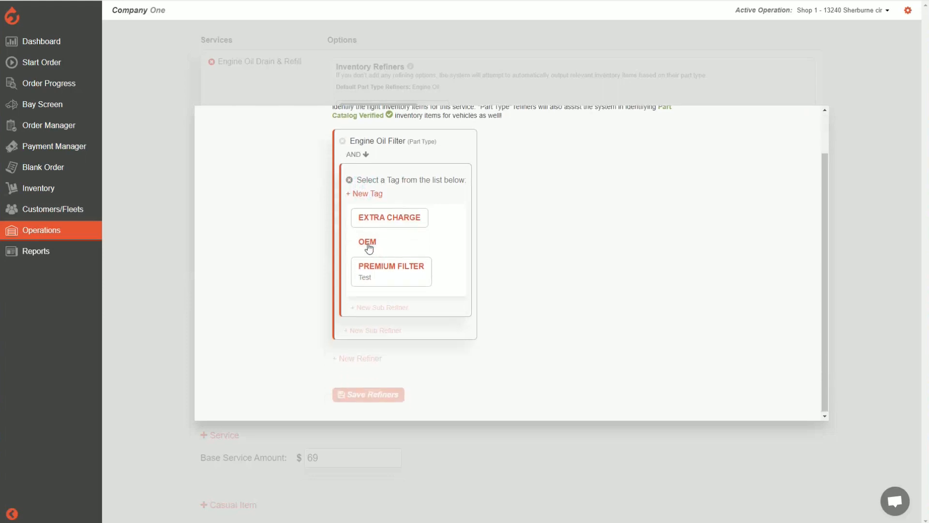
click(366, 242)
click(386, 321)
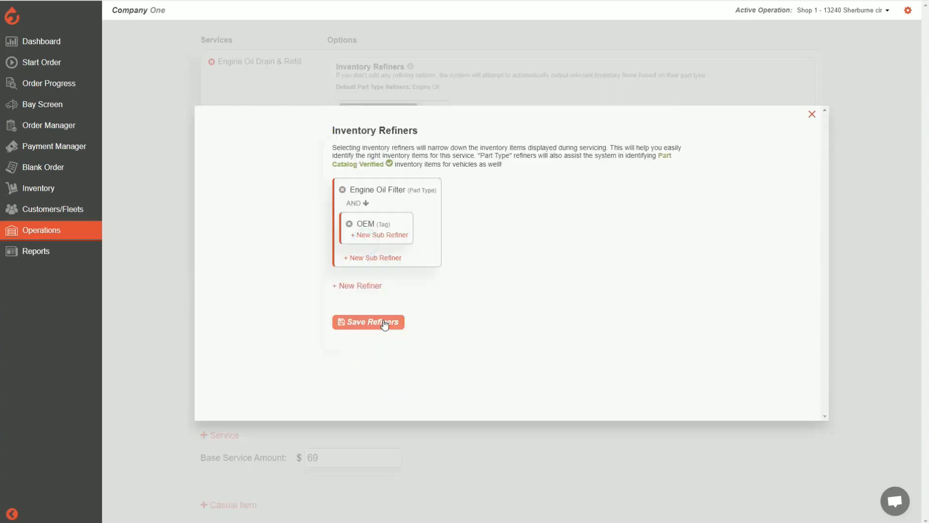
- Remove the Engine Oil Filter refiner with its OEM tag from the Engine Oil Filter Remove & Replace service and save the refiners
scroll(383, 281, down, 1)
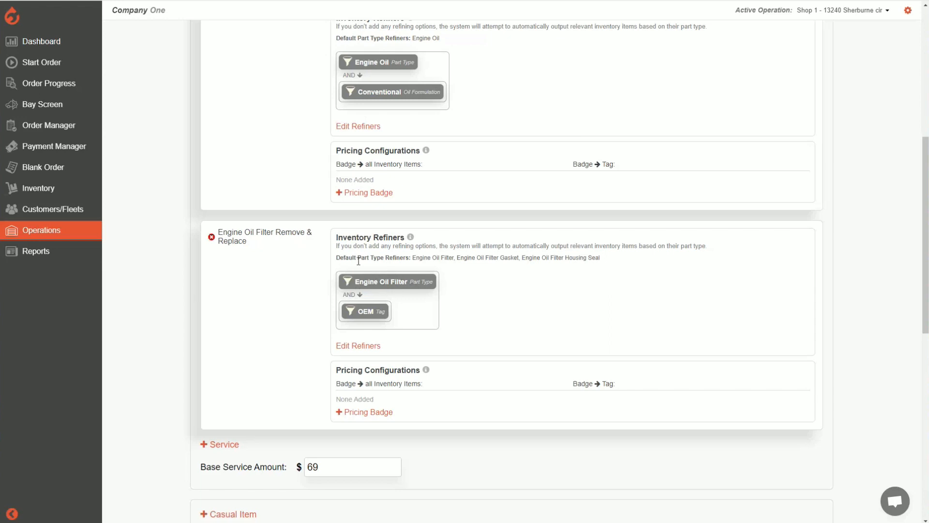
click(359, 347)
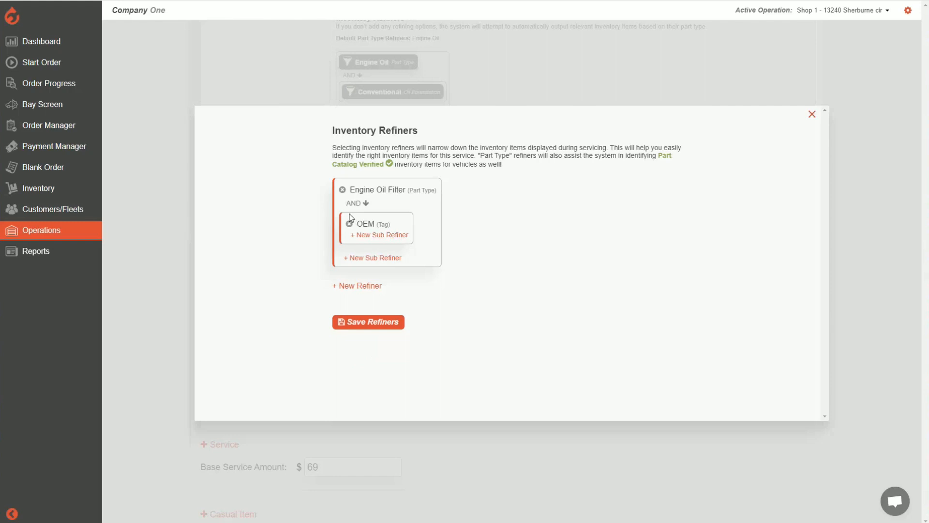
click(341, 189)
click(376, 216)
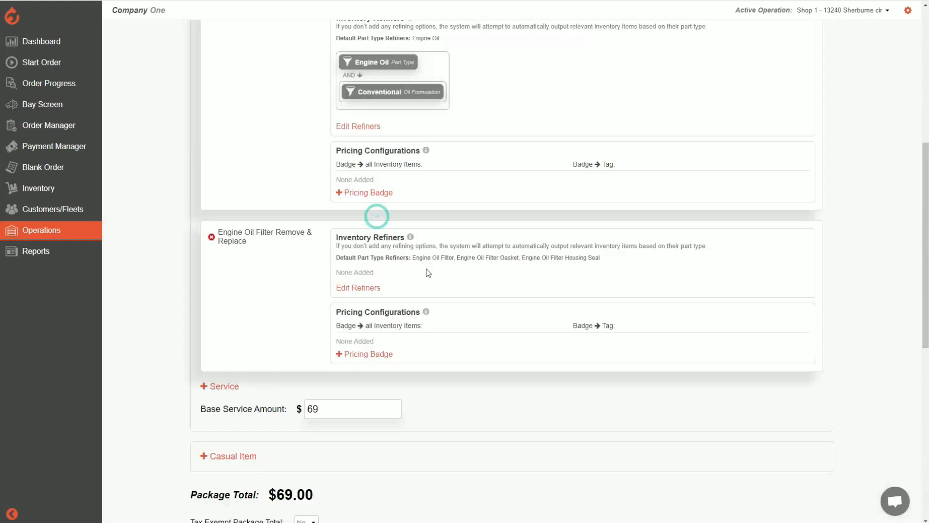
scroll(426, 272, up, 3)
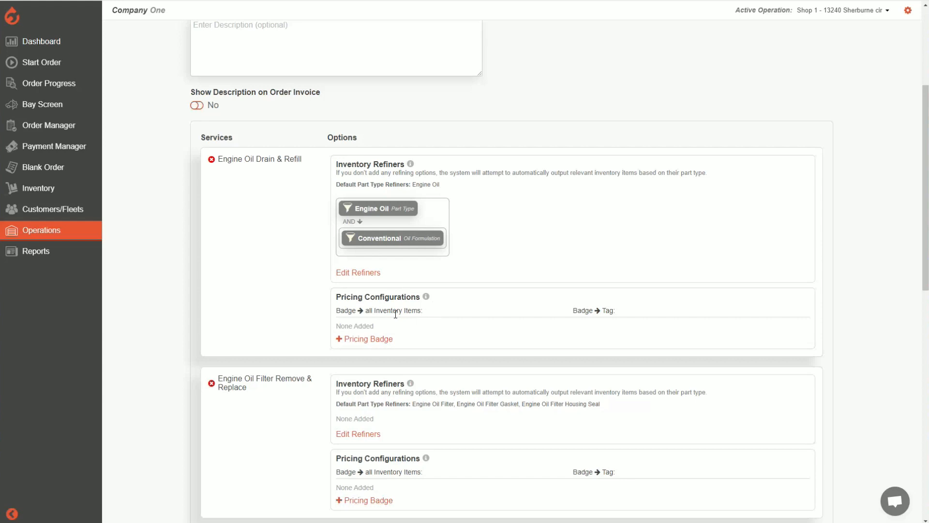
scroll(396, 314, down, 4)
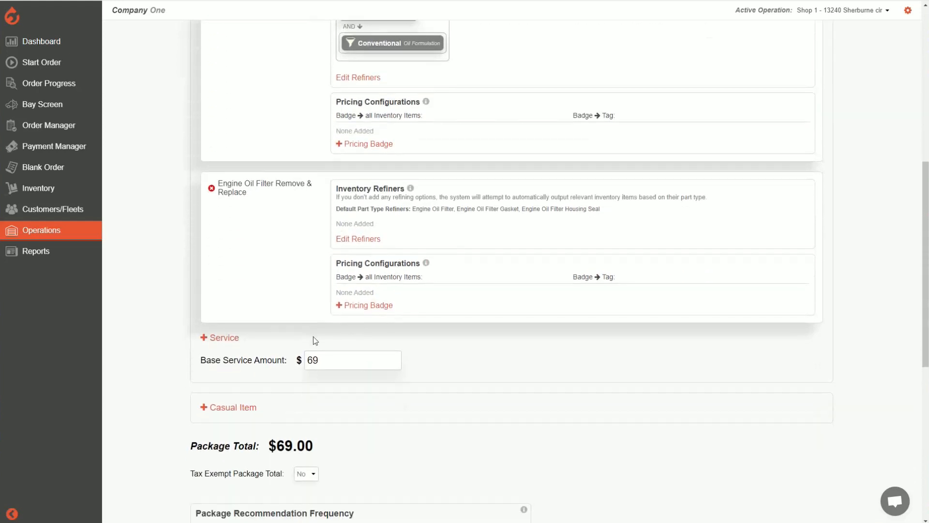
scroll(458, 367, up, 3)
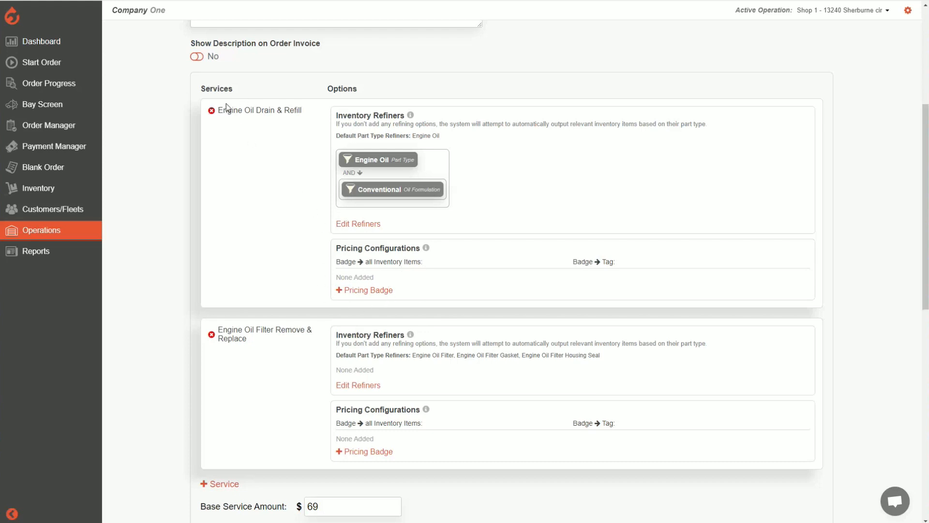
drag(222, 112, 305, 112)
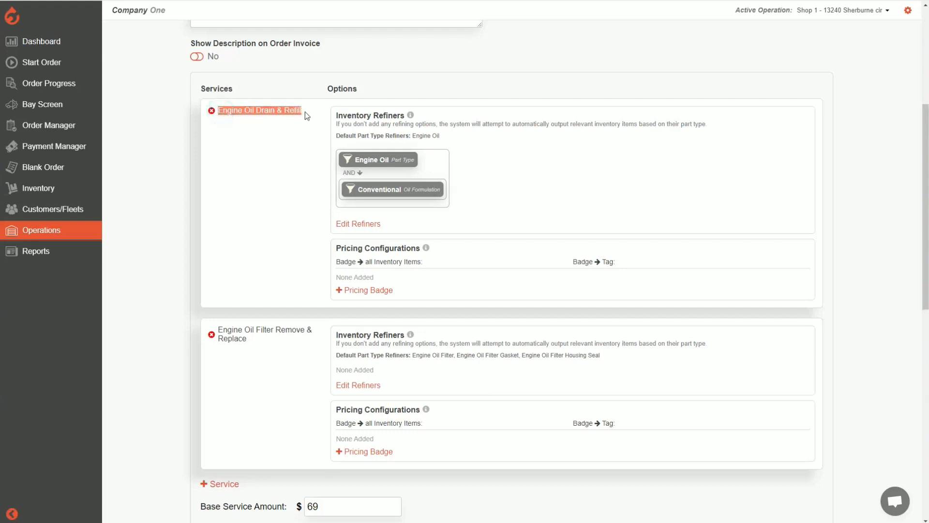
click(304, 112)
click(304, 112)
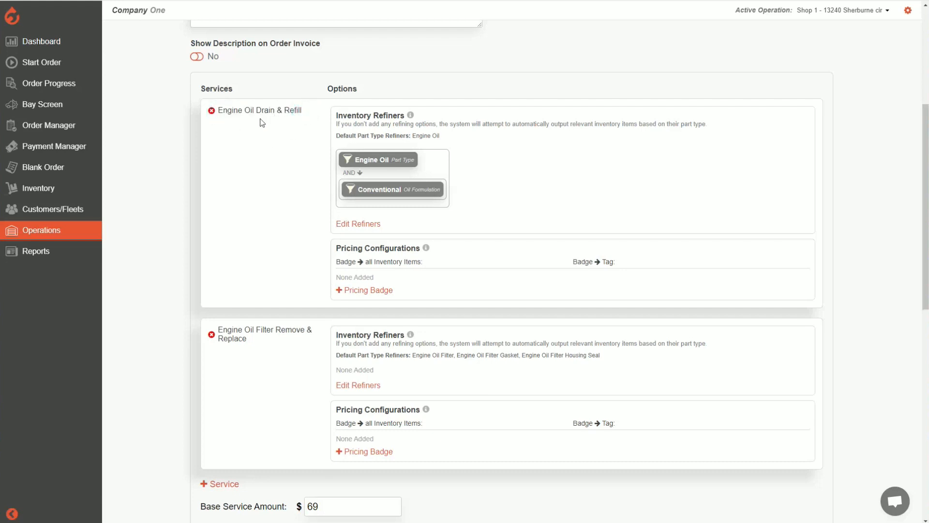
- Add an Overage pricing badge with 5 as the amount included to the Engine Oil Drain & Refill service
click(384, 292)
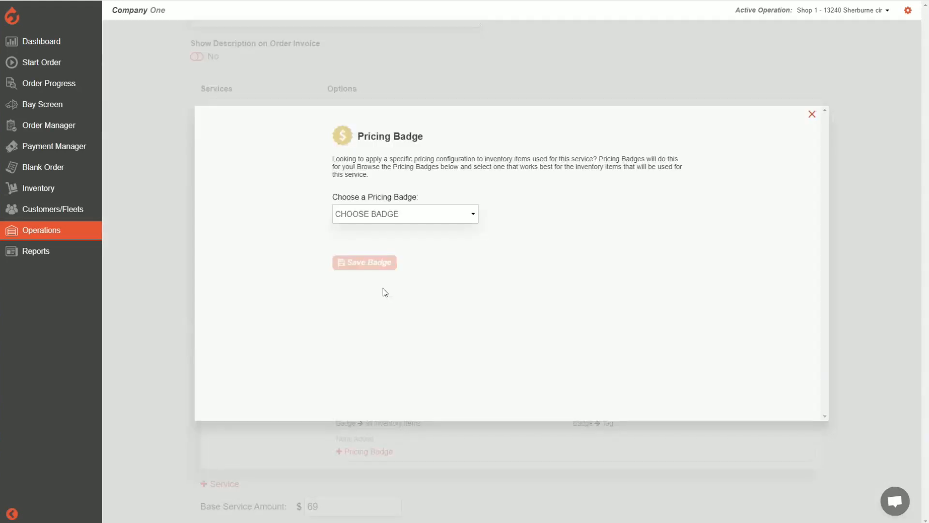
click(439, 221)
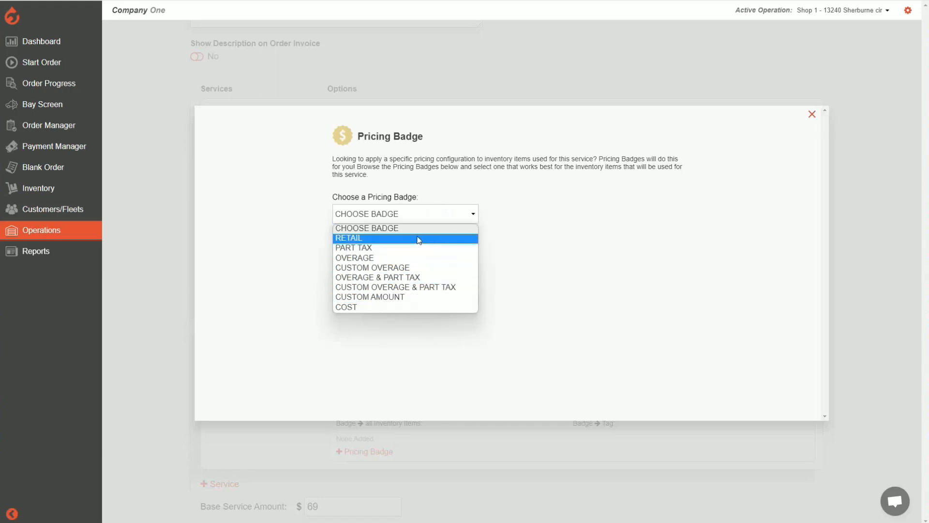
click(364, 259)
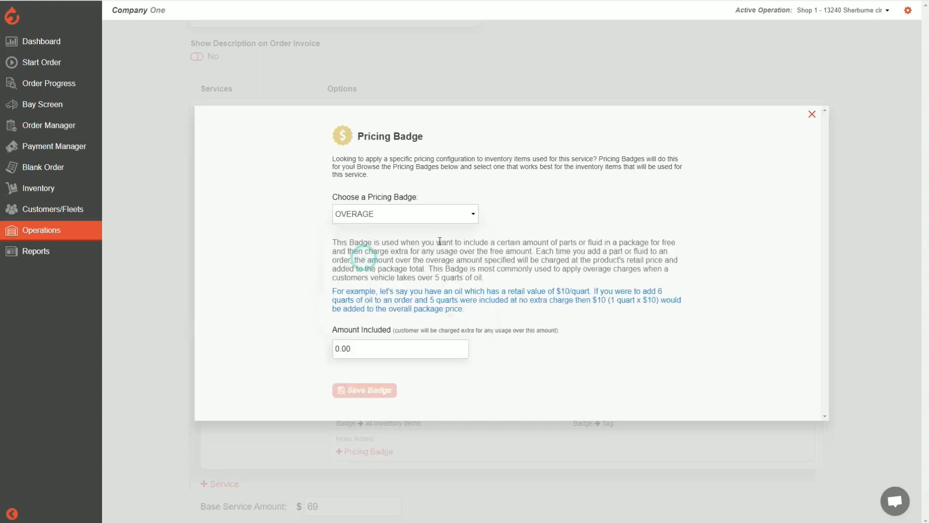
click(501, 209)
drag(329, 328, 368, 328)
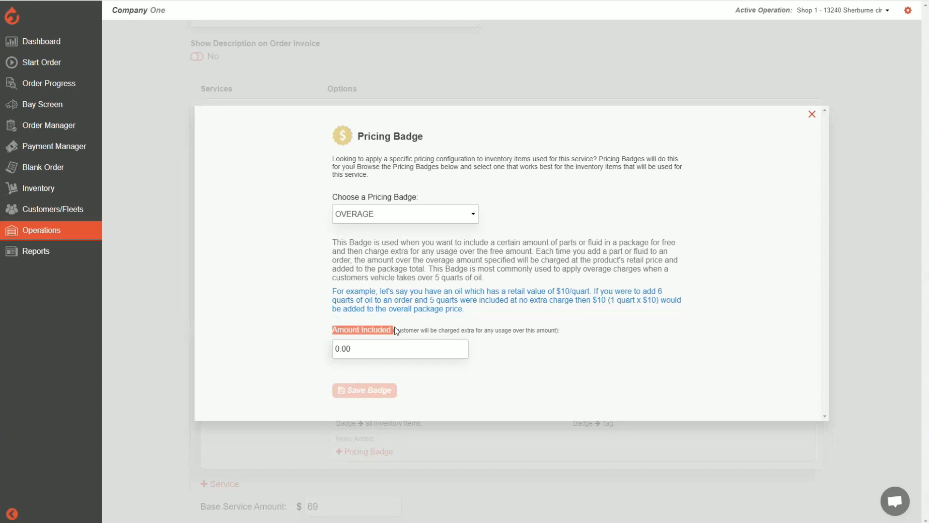
click(363, 328)
drag(371, 346, 301, 347)
text(5)
click(315, 346)
click(372, 390)
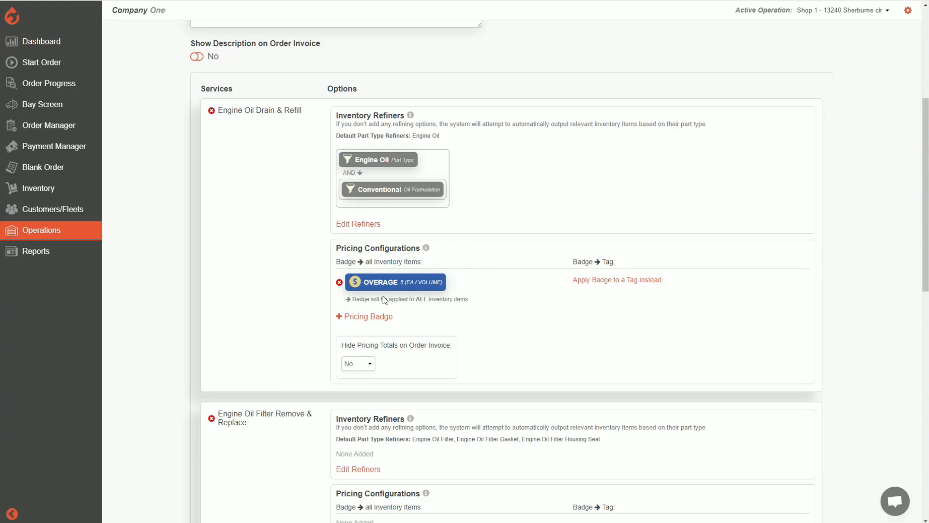
drag(357, 299, 501, 305)
click(501, 304)
- Add a Retail pricing badge to the Engine Oil Filter Remove & Replace service
scroll(500, 288, down, 1)
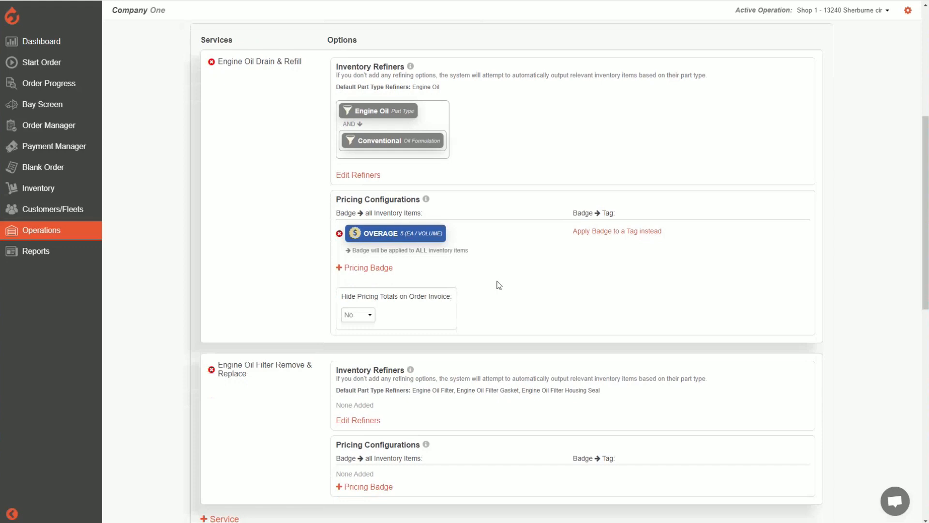
scroll(500, 285, down, 2)
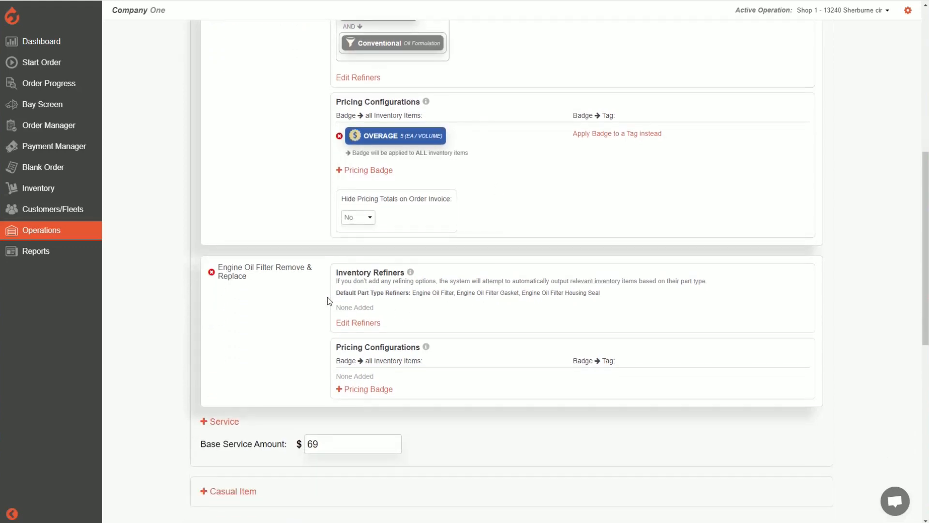
triple_click(263, 280)
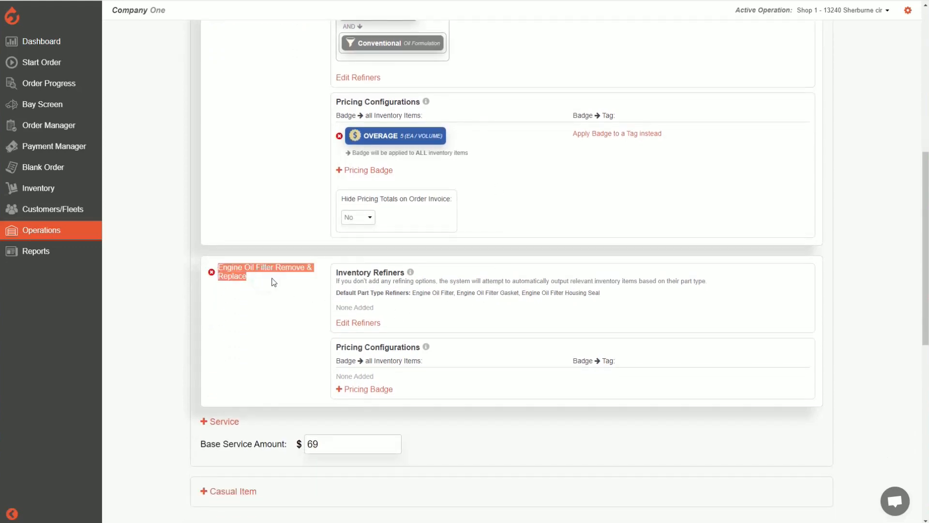
click(274, 278)
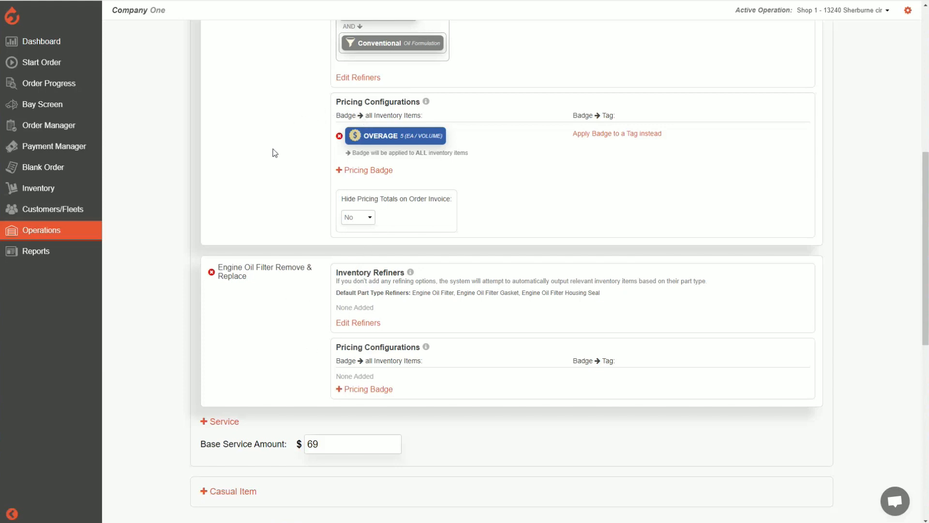
click(377, 393)
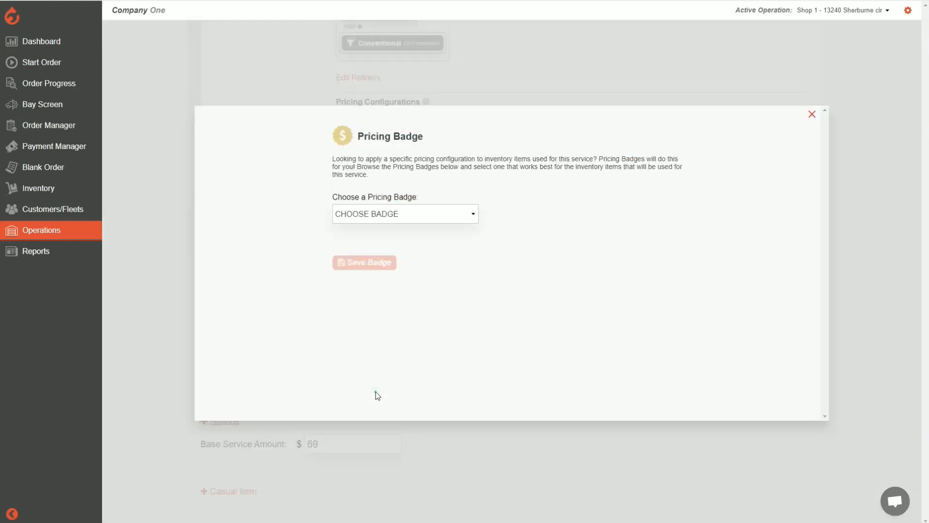
click(432, 219)
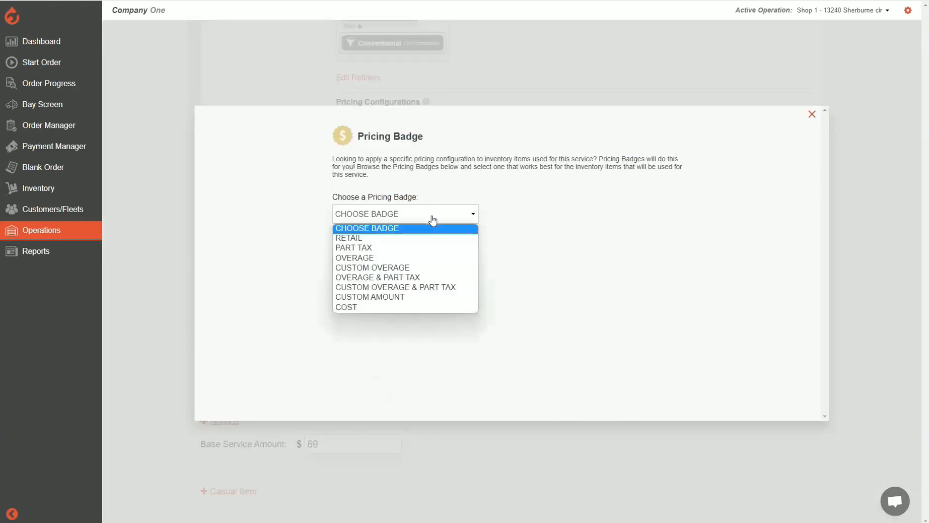
click(367, 242)
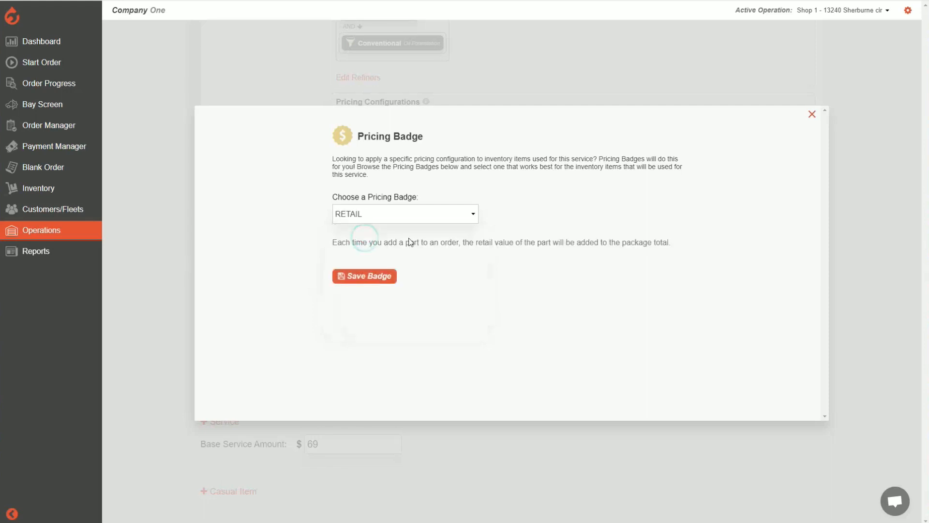
click(375, 275)
scroll(445, 323, down, 1)
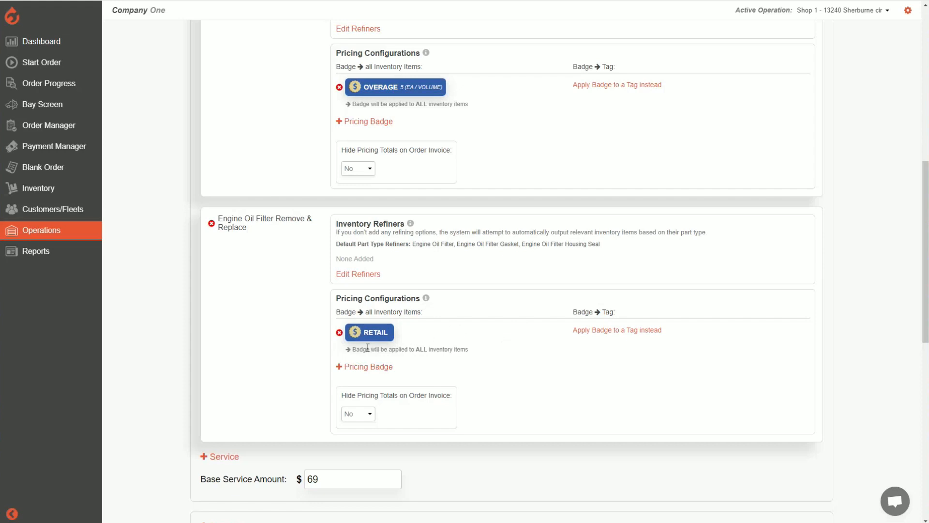
drag(353, 349, 464, 349)
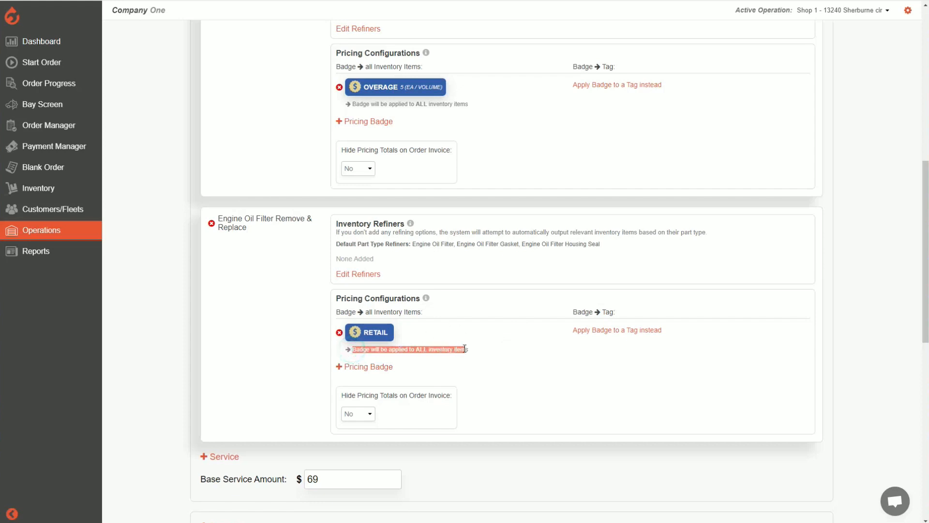
click(480, 348)
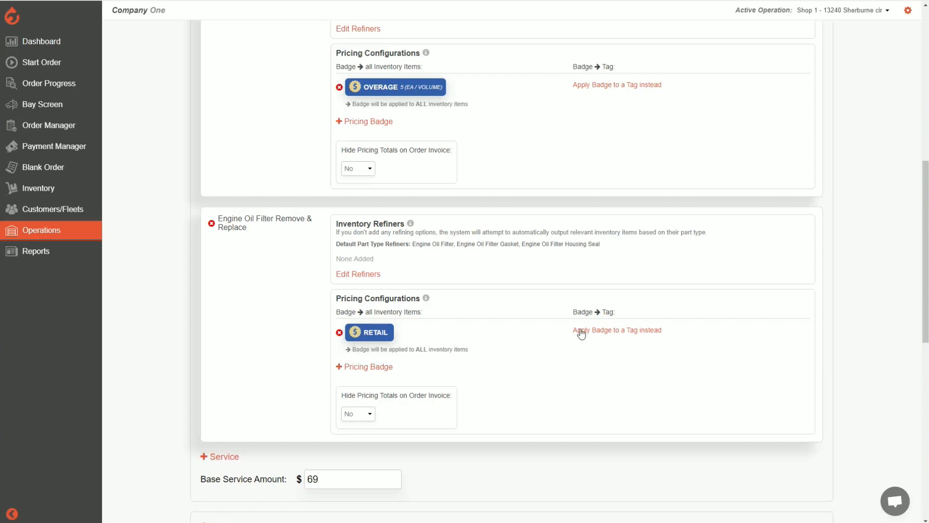
click(619, 334)
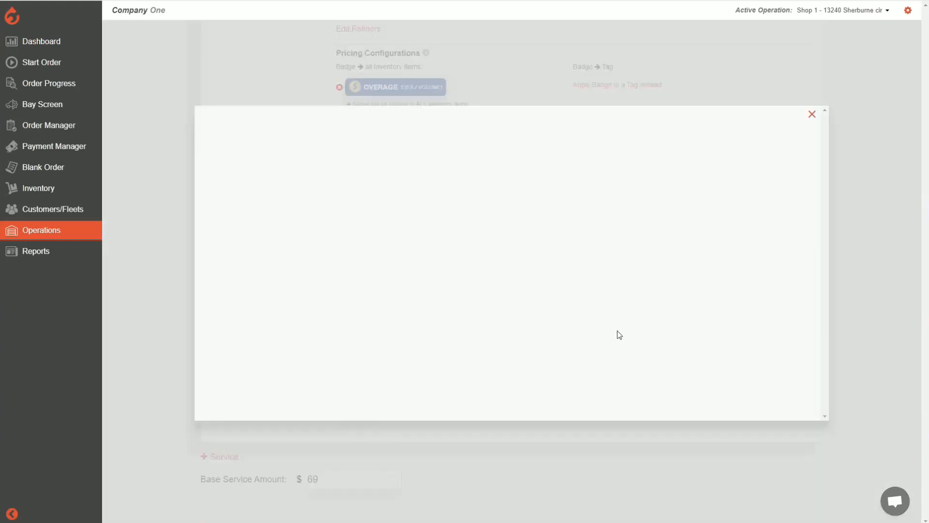
click(432, 260)
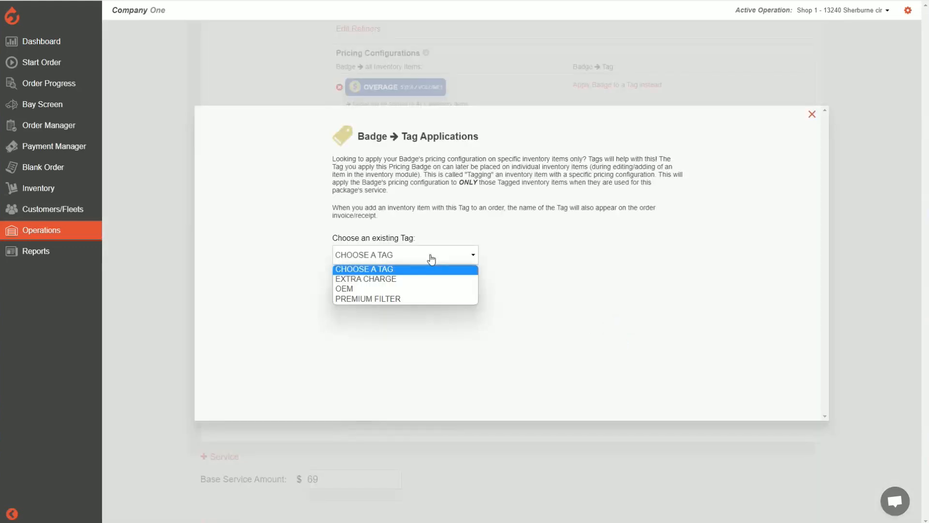
click(519, 273)
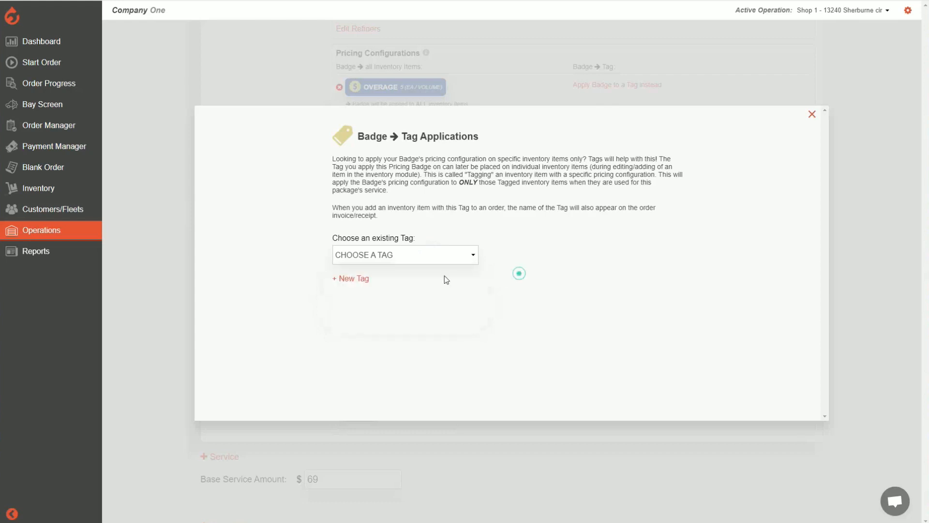
click(348, 278)
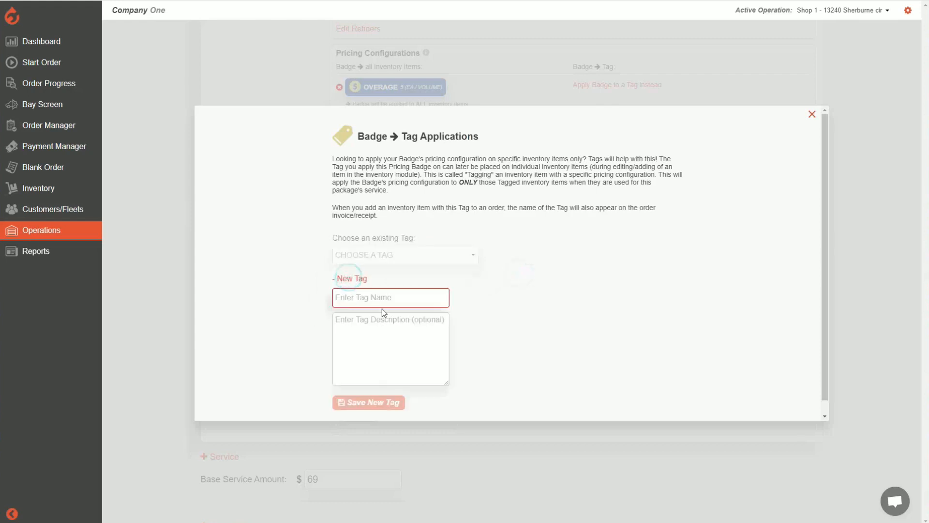
click(813, 115)
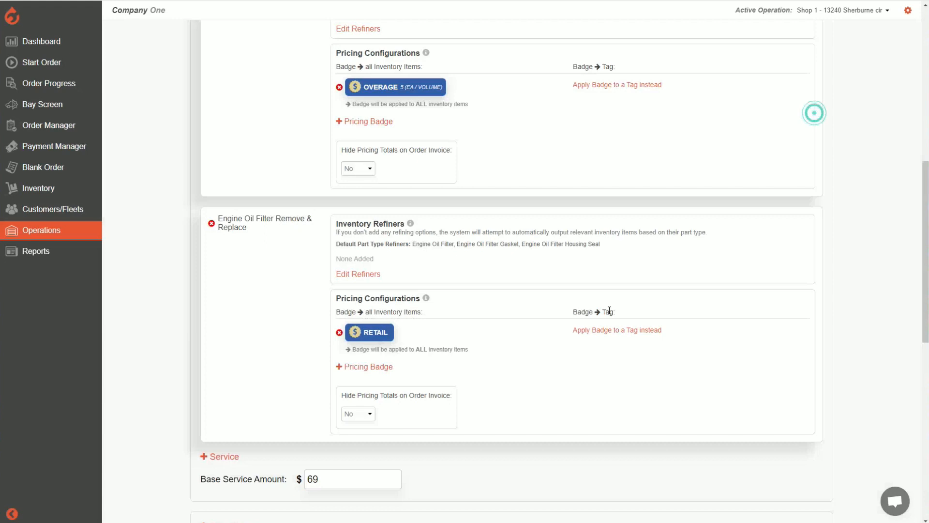
- Apply the Engine Oil Filter Remove & Replace service's Retail badge to the existing OEM tag and save the relationship
click(634, 331)
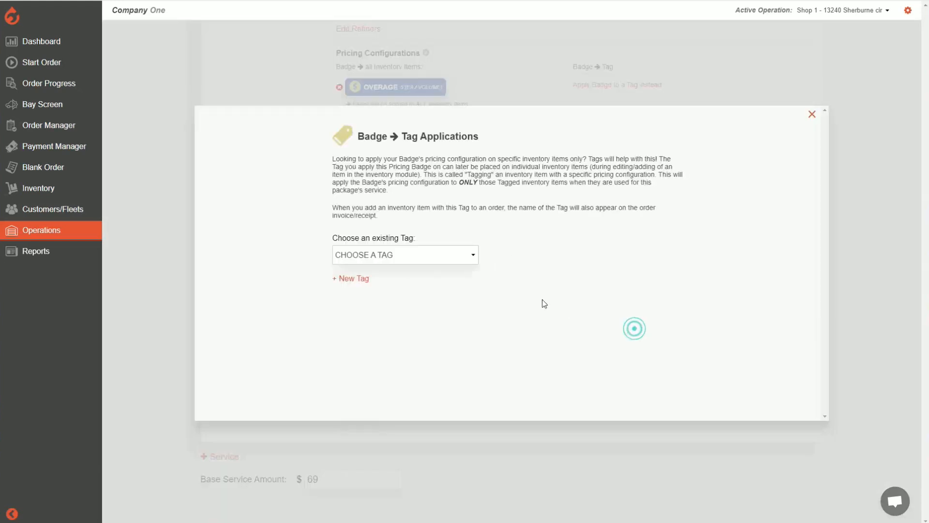
click(429, 256)
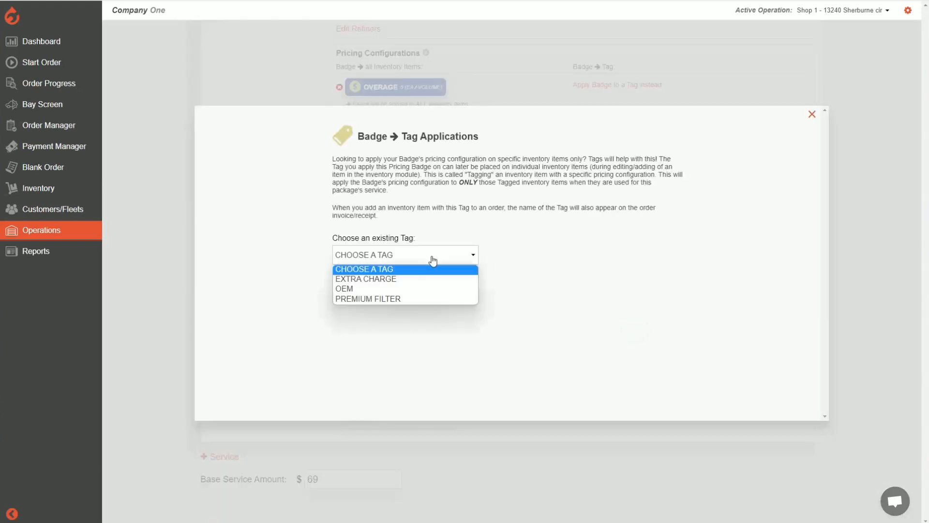
click(367, 288)
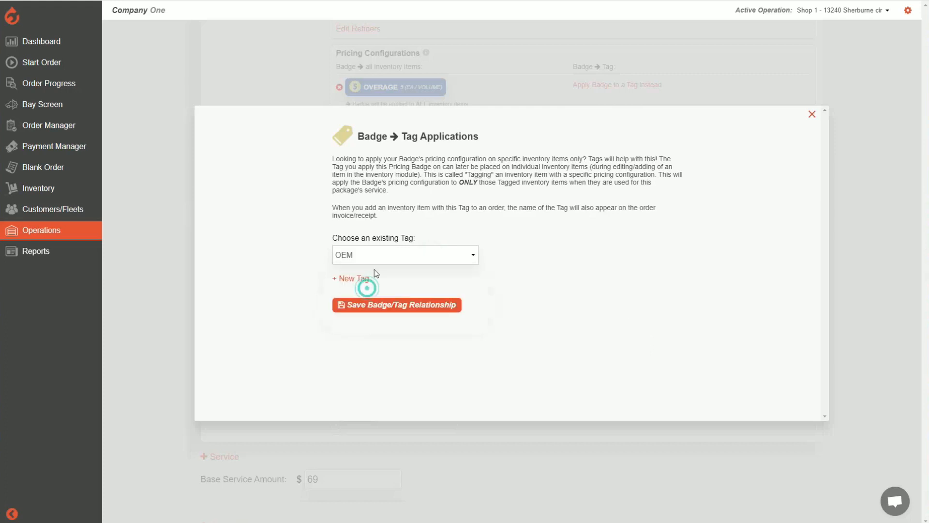
click(404, 306)
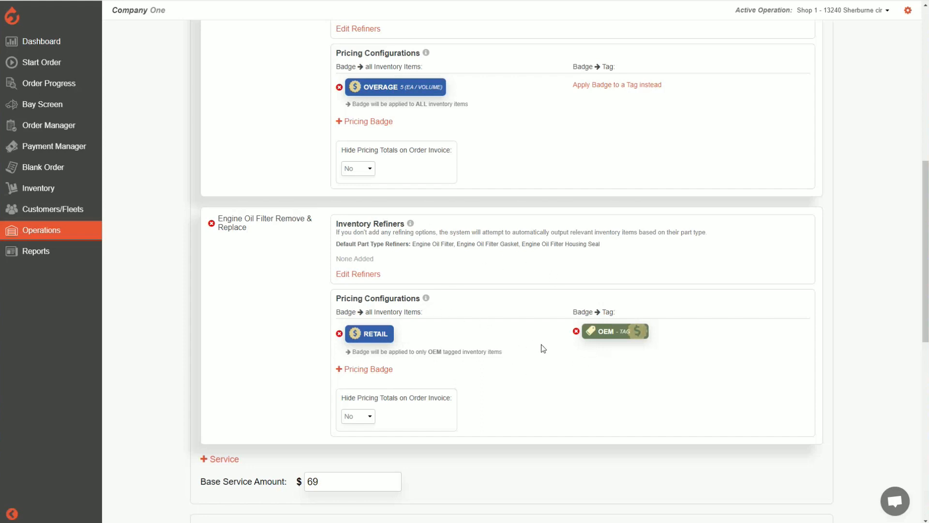
- Review the inventory refiners and pricing configurations of both services in the package
scroll(545, 348, down, 1)
scroll(532, 339, down, 2)
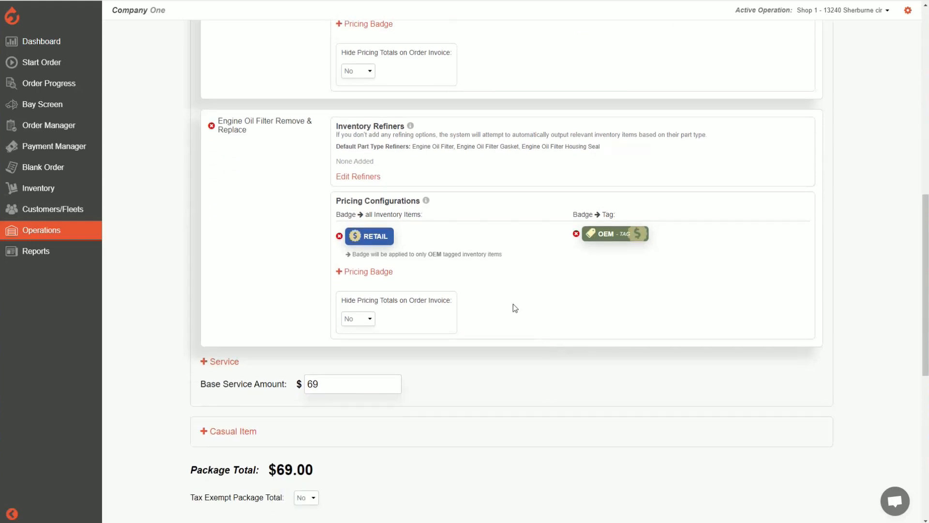
scroll(512, 307, down, 1)
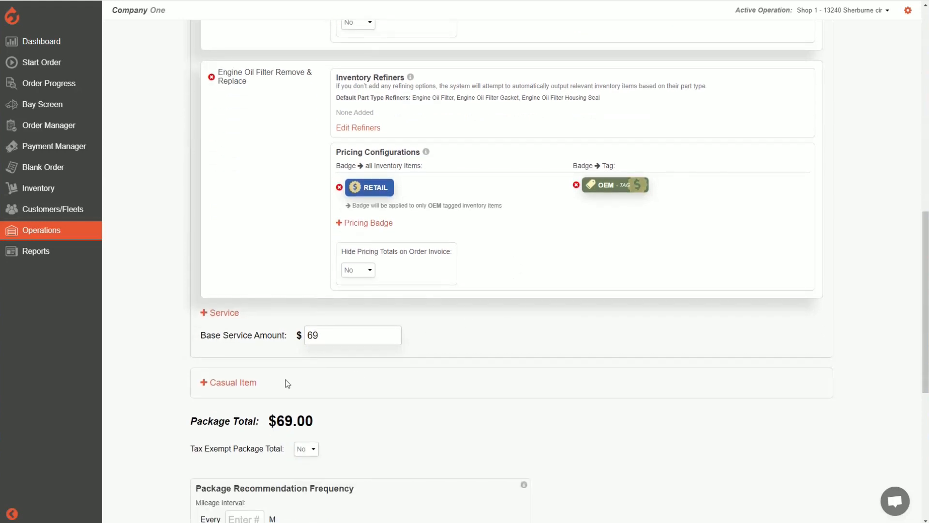
scroll(285, 382, up, 3)
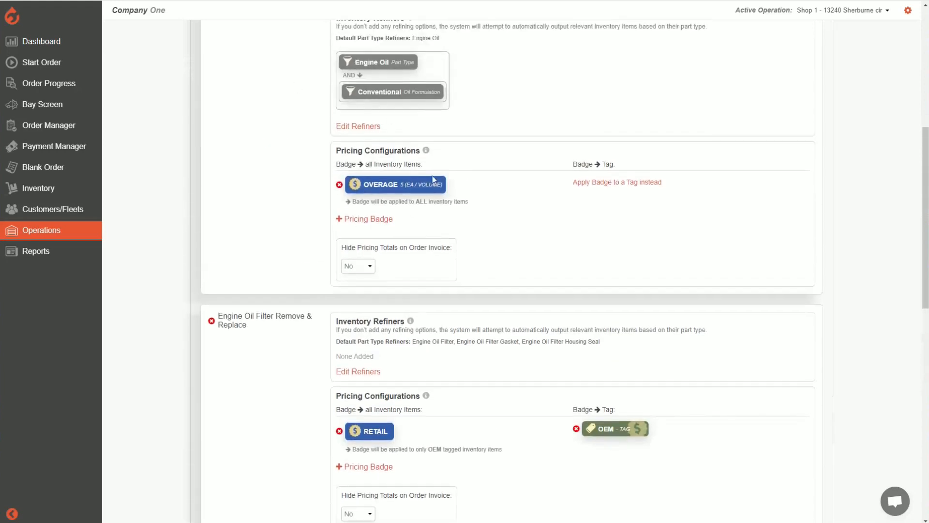
scroll(432, 175, down, 1)
scroll(436, 175, up, 1)
scroll(436, 175, up, 2)
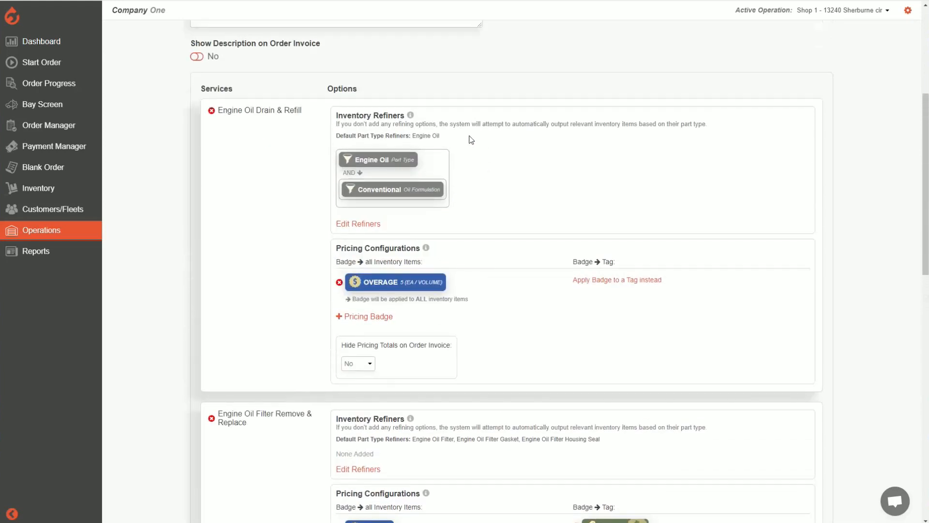
scroll(465, 181, down, 2)
scroll(390, 232, down, 5)
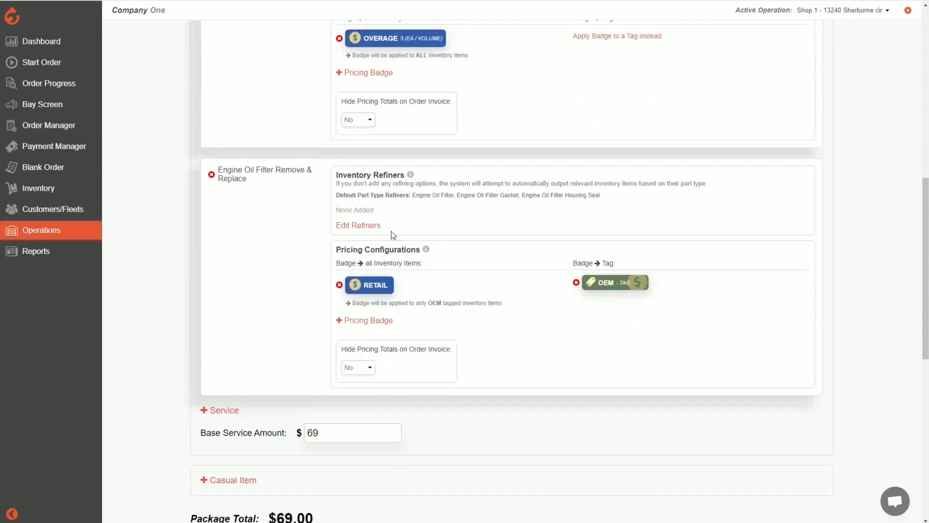
scroll(339, 285, down, 1)
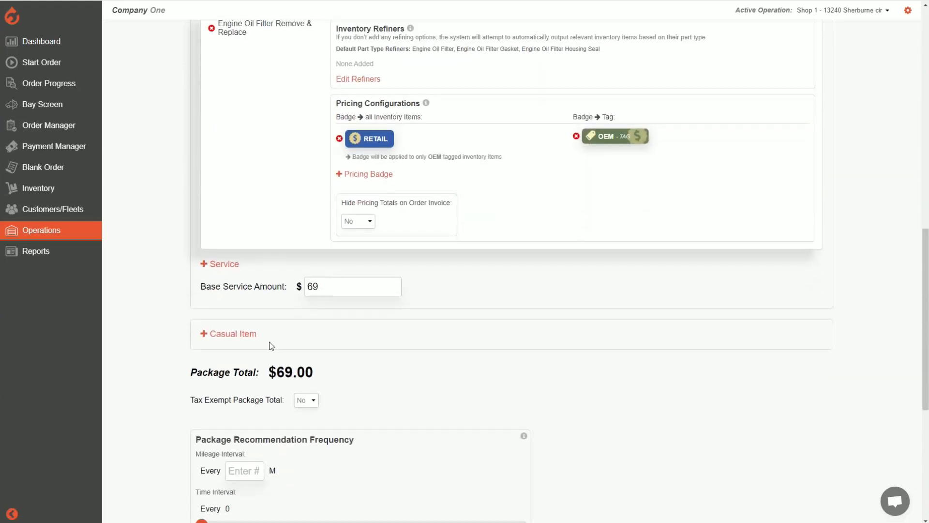
- Try out a casual item of type Other named "xzcvxzcvxzcv" and remove it from the package
click(230, 341)
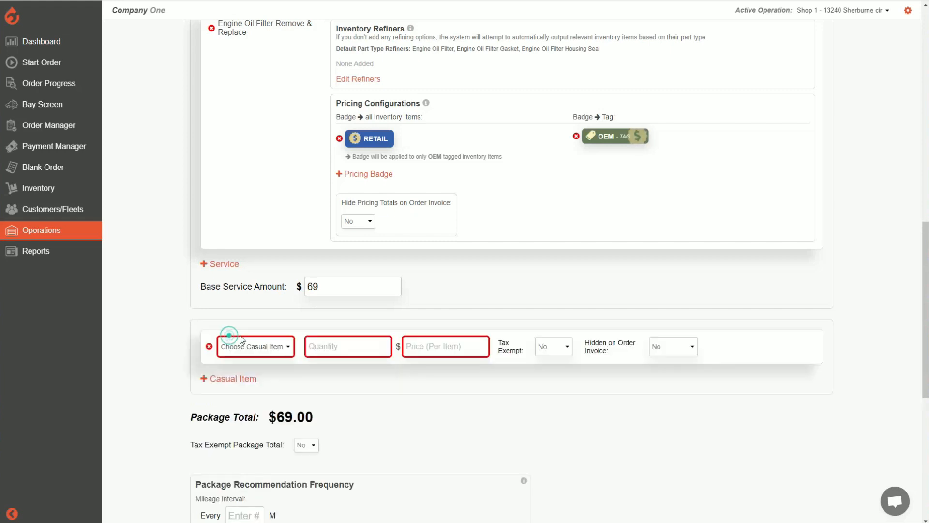
click(265, 347)
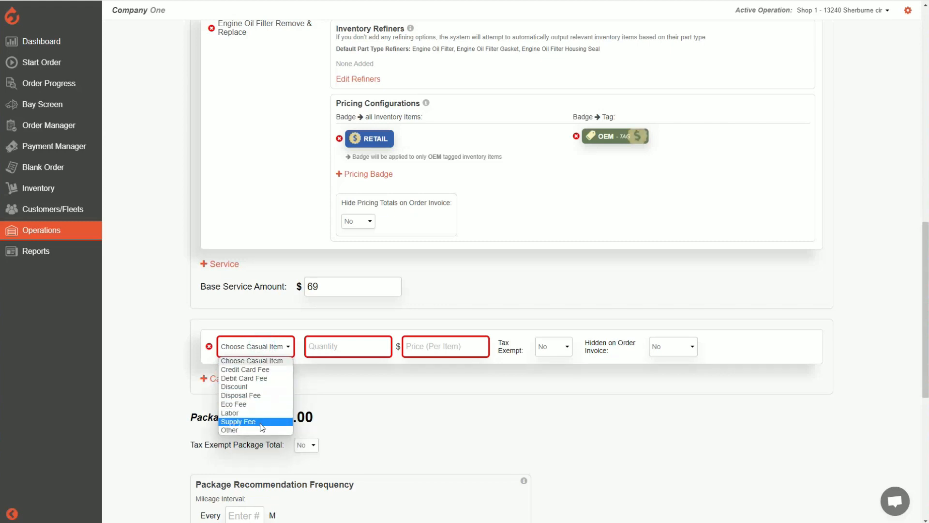
click(249, 431)
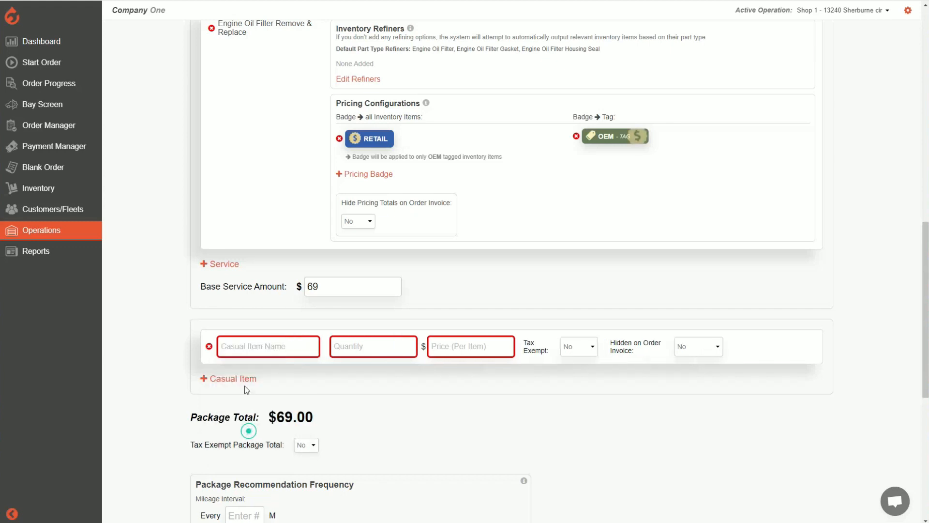
click(254, 343)
text(xzcvxzcvxzcv)
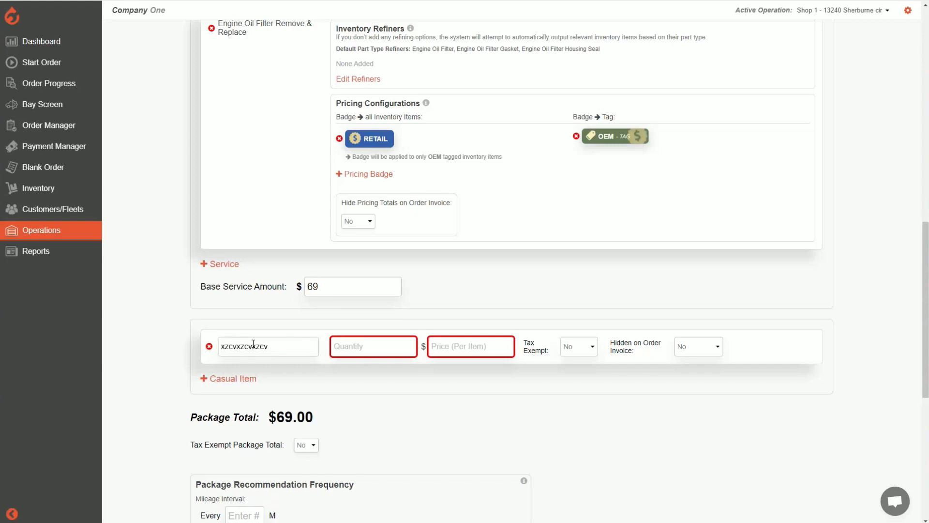
click(209, 346)
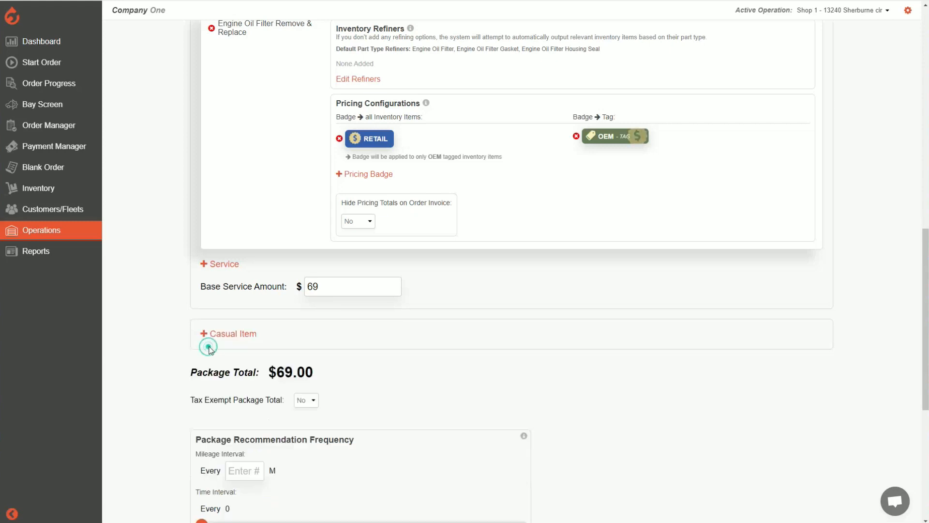
click(239, 332)
click(264, 347)
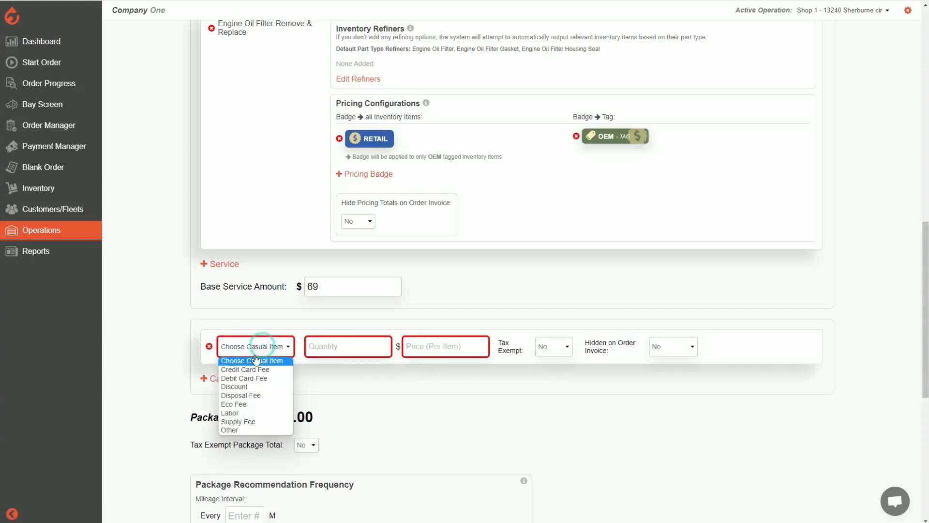
click(247, 413)
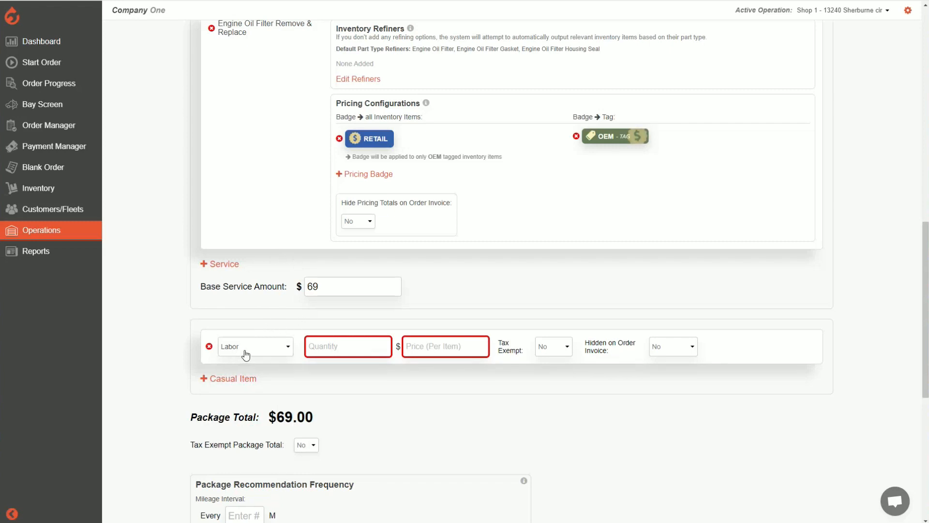
click(209, 346)
- Set the package's base service amount to $79
double_click(332, 282)
text(79)
click(430, 286)
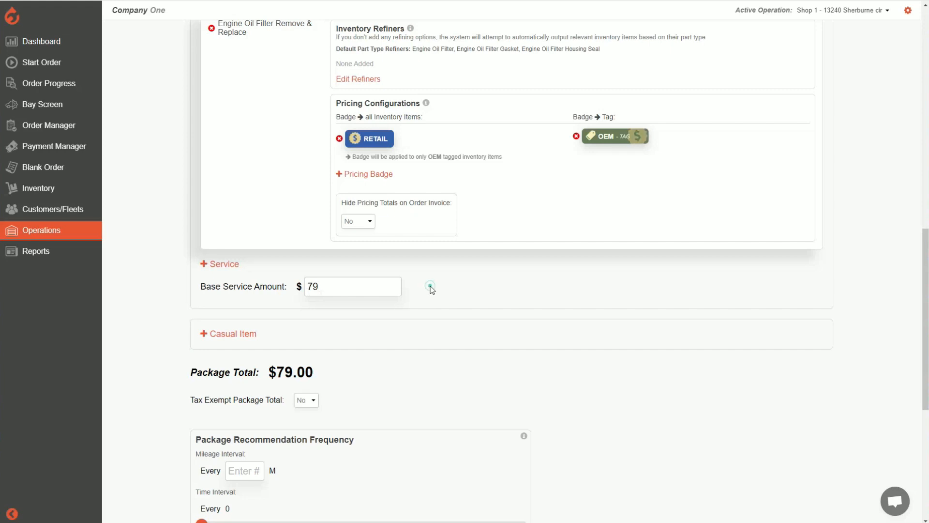
- Try out a tax-exempt Labor casual item with quantity 1 and a price of $10, and remove it from the package
click(231, 337)
click(255, 344)
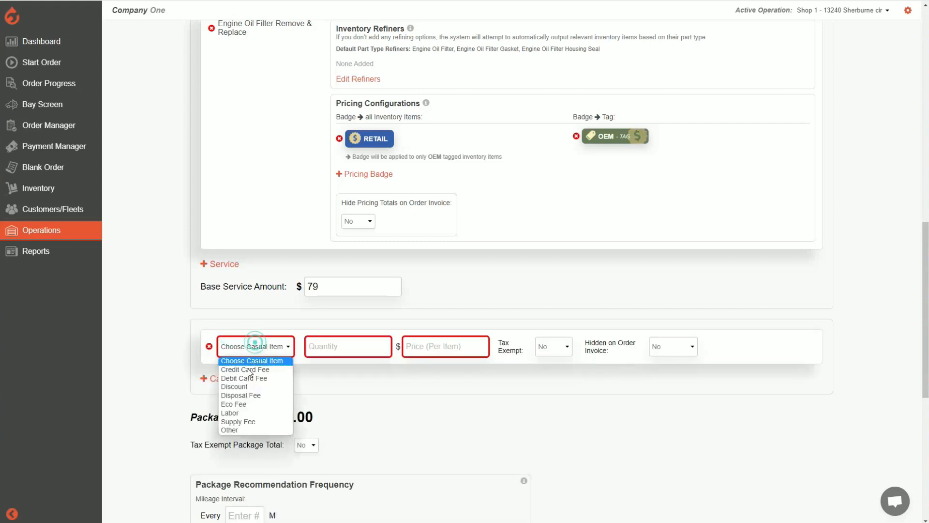
click(245, 414)
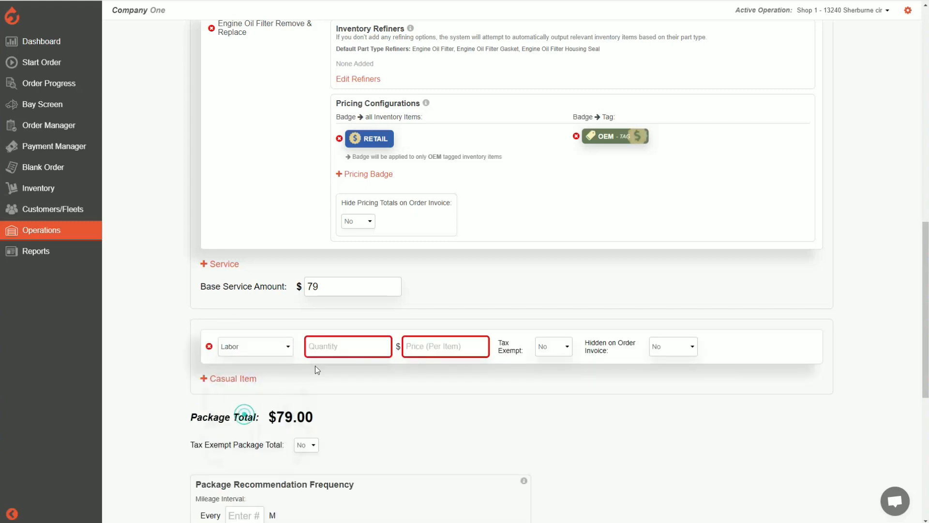
click(339, 346)
text(1)
click(418, 346)
text(10)
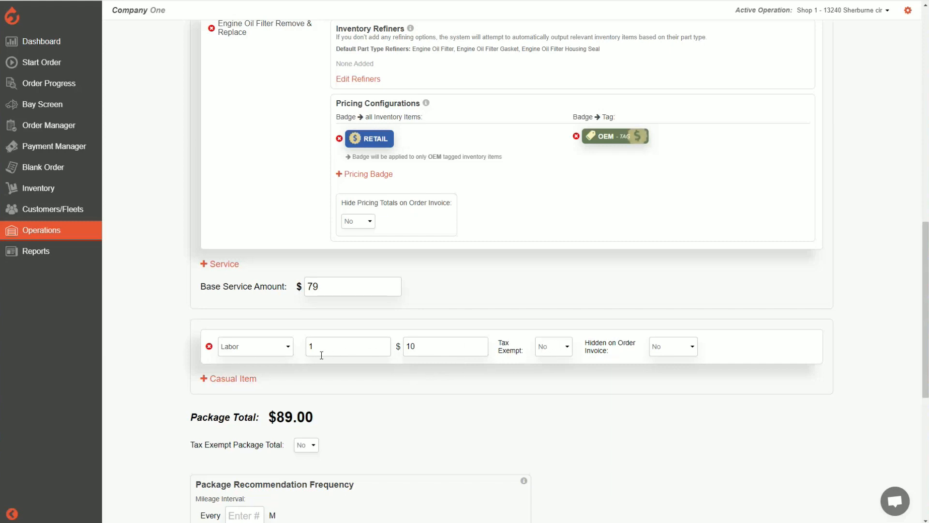
click(555, 350)
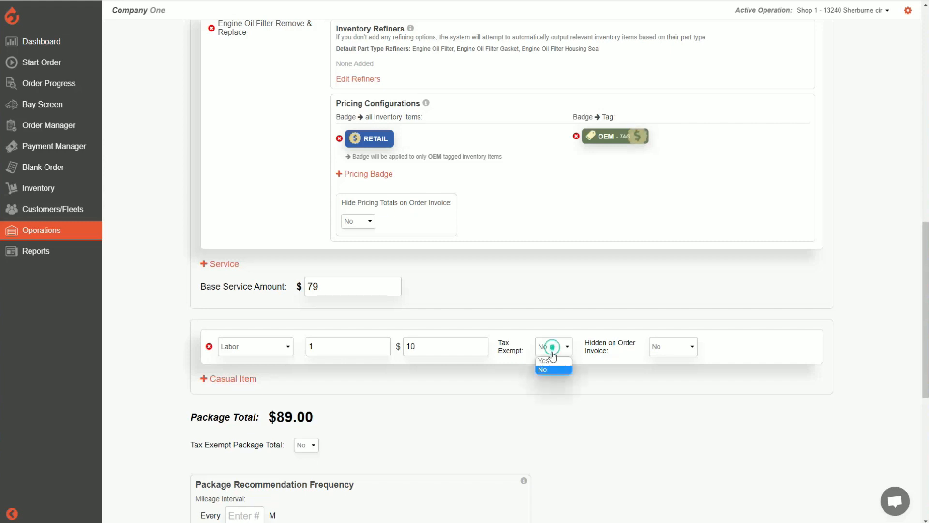
click(550, 358)
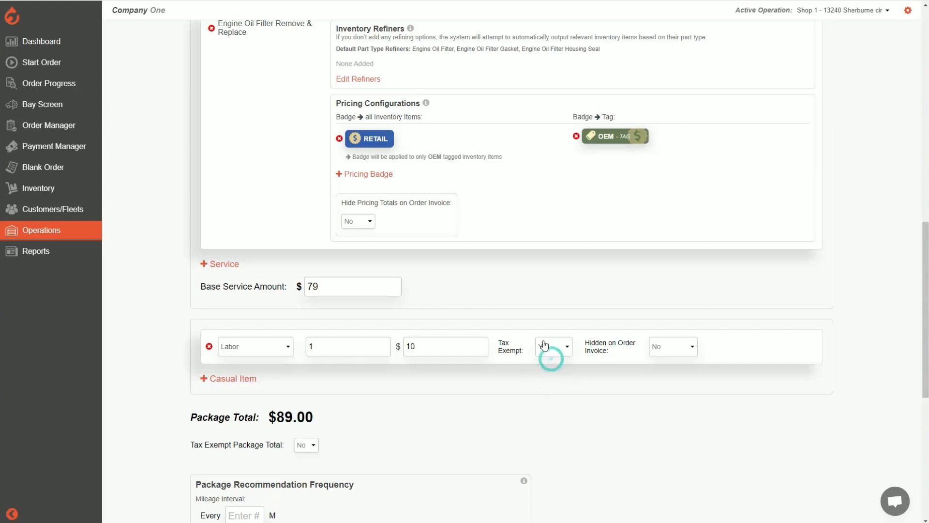
click(690, 347)
click(722, 351)
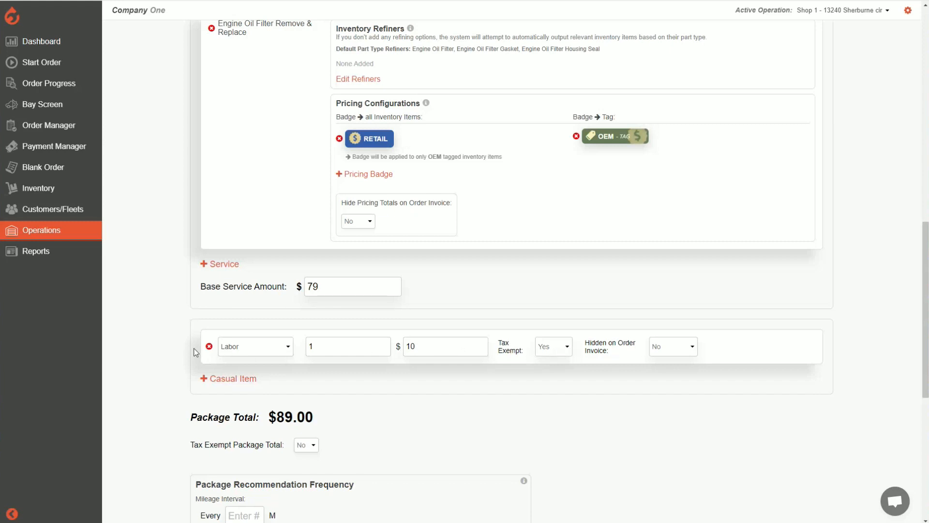
click(209, 346)
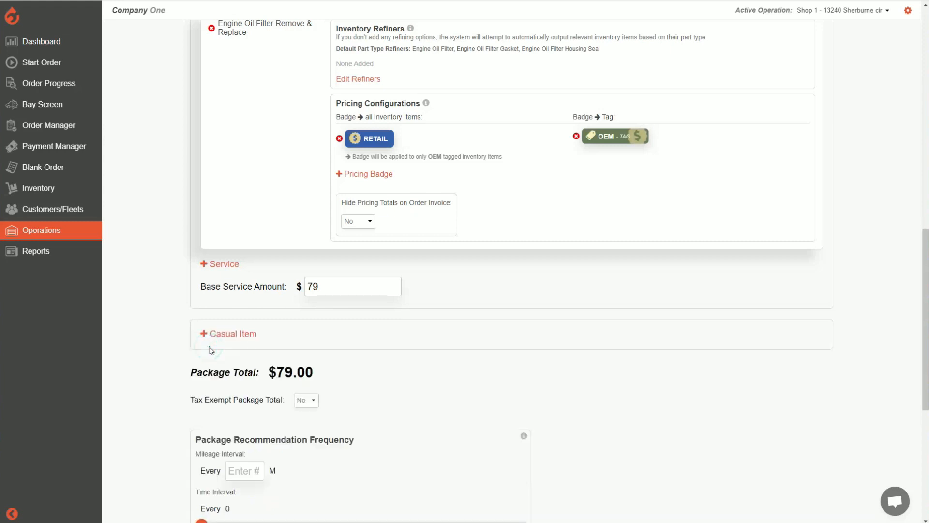
double_click(325, 287)
click(329, 286)
- Set the package recommendation frequency to a mileage interval of 5000 M and a time interval of 6 months
scroll(382, 328, down, 5)
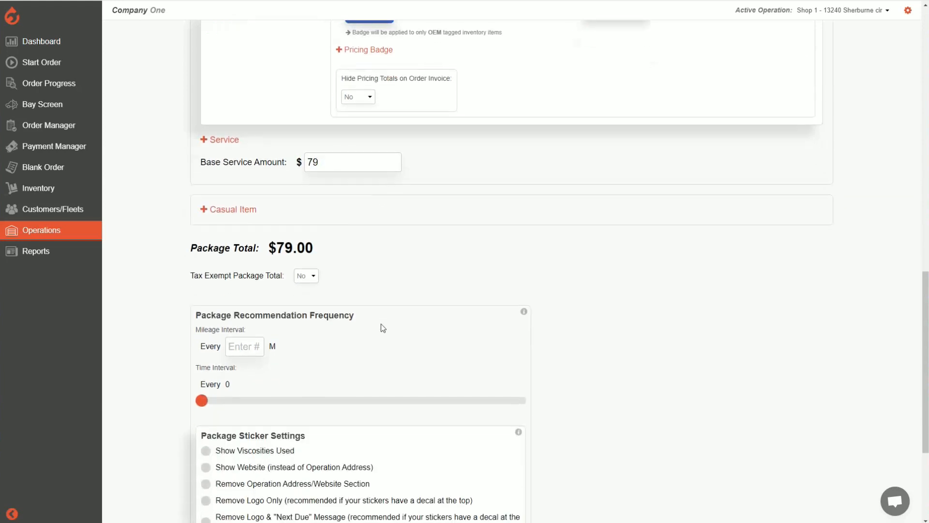
drag(204, 194, 388, 198)
click(388, 197)
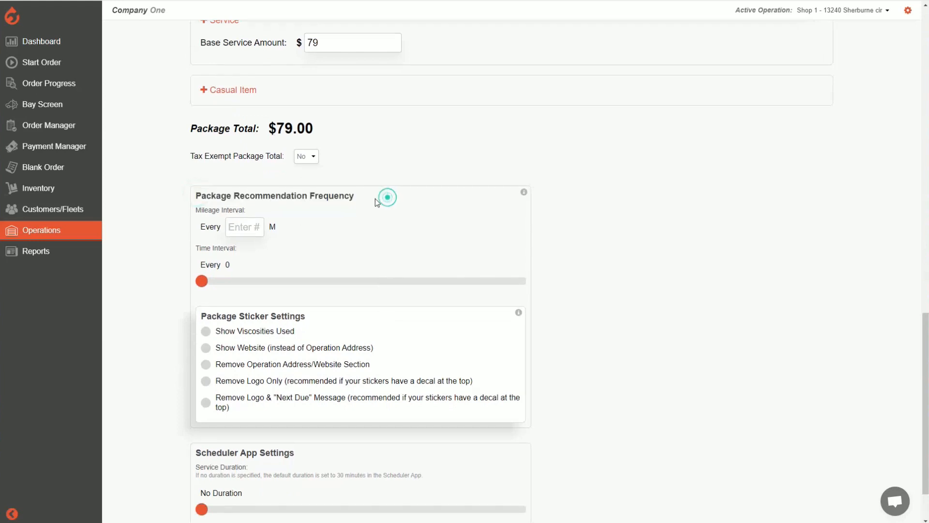
click(246, 228)
text(5000)
drag(202, 281, 362, 287)
- Set the Scheduler App service duration to 30 minutes and save the package
scroll(224, 288, down, 1)
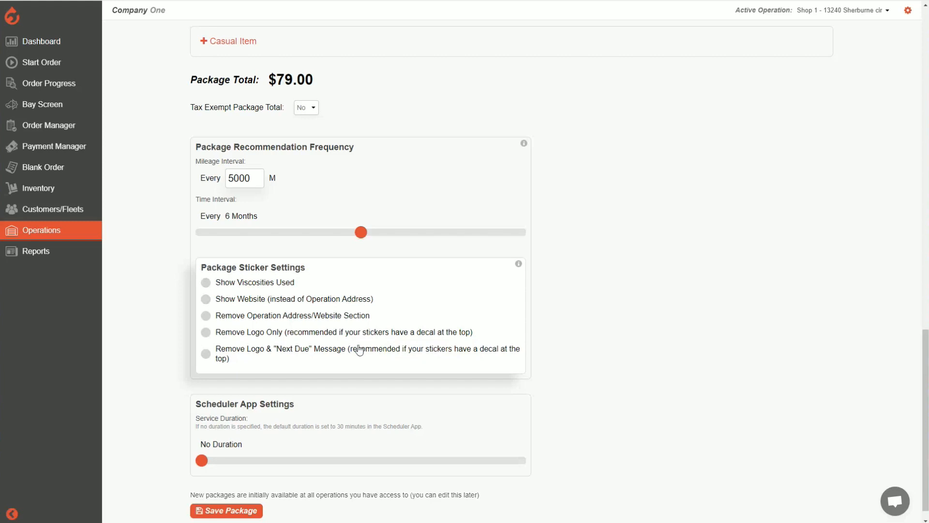
scroll(398, 300, down, 1)
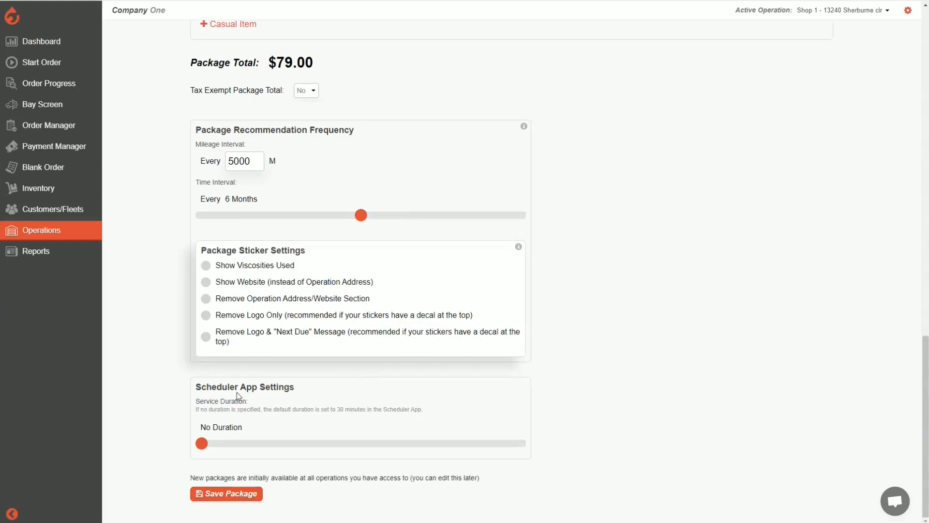
drag(200, 444, 211, 443)
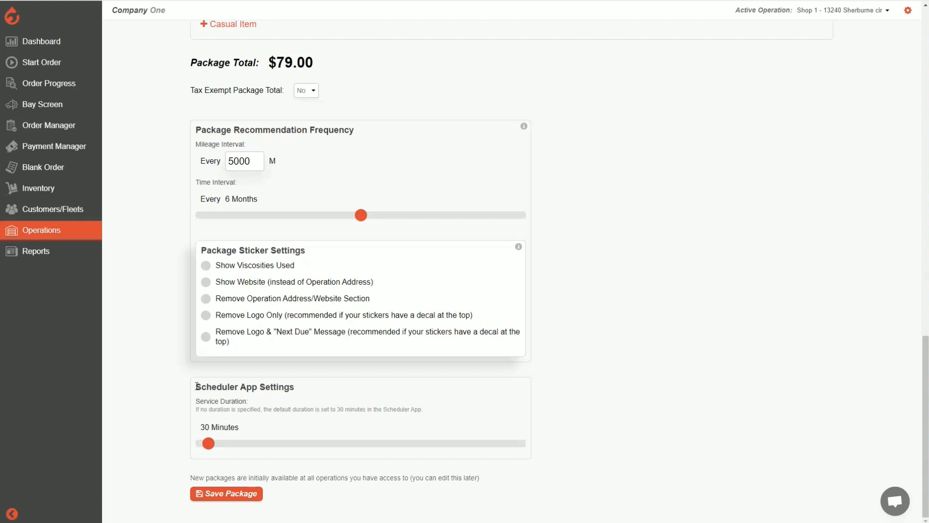
drag(195, 387, 289, 385)
click(289, 386)
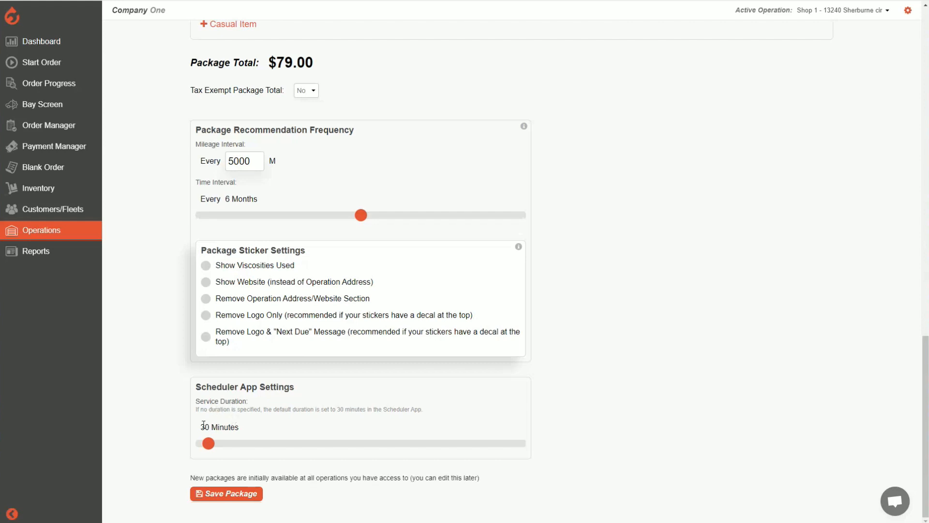
click(234, 496)
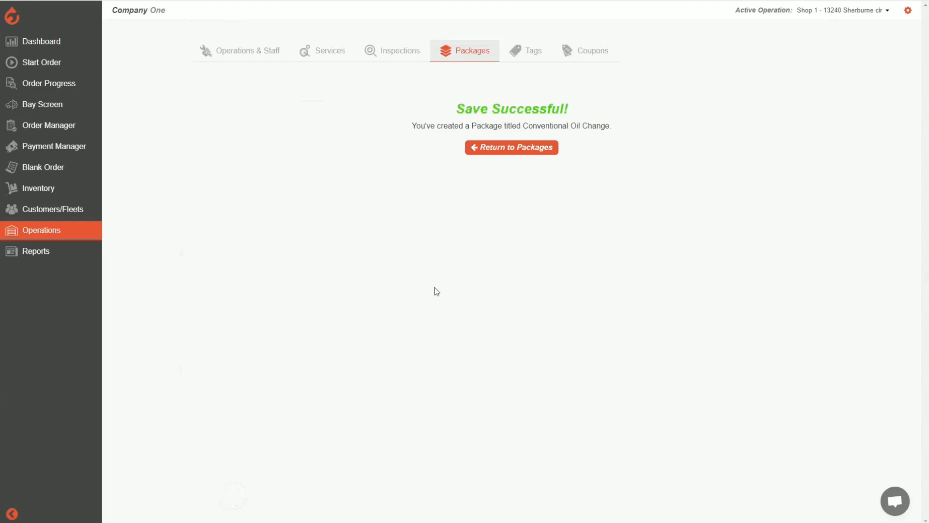
- Reopen the Conventional Oil Change package for editing, review its settings, save it again and return to the package list
click(521, 154)
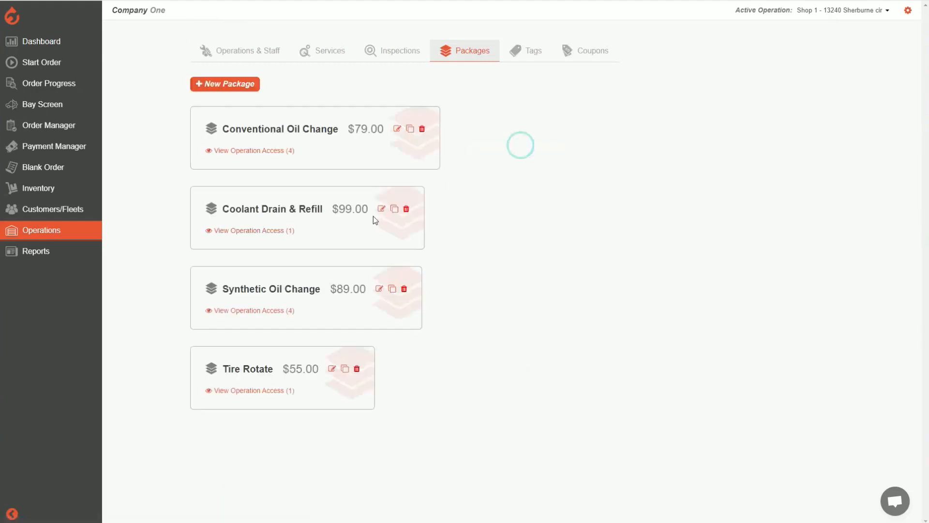
click(396, 130)
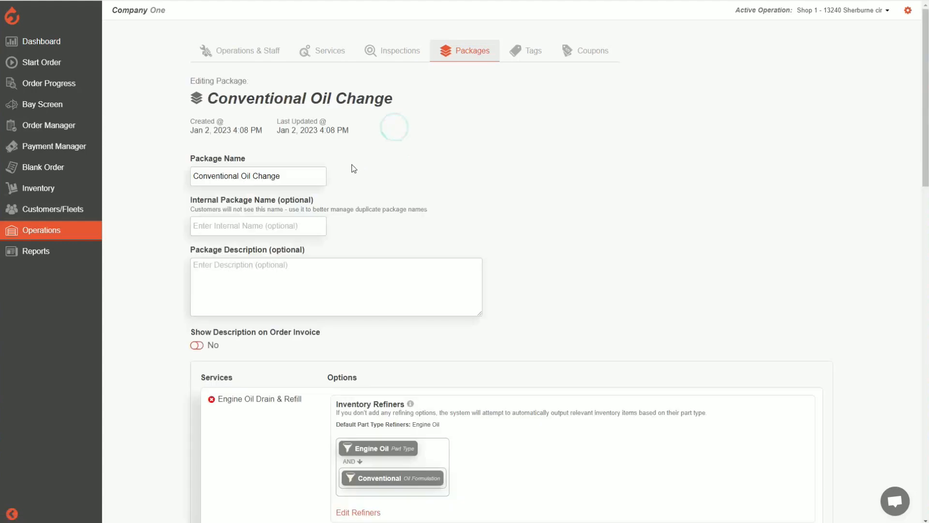
scroll(273, 130, down, 18)
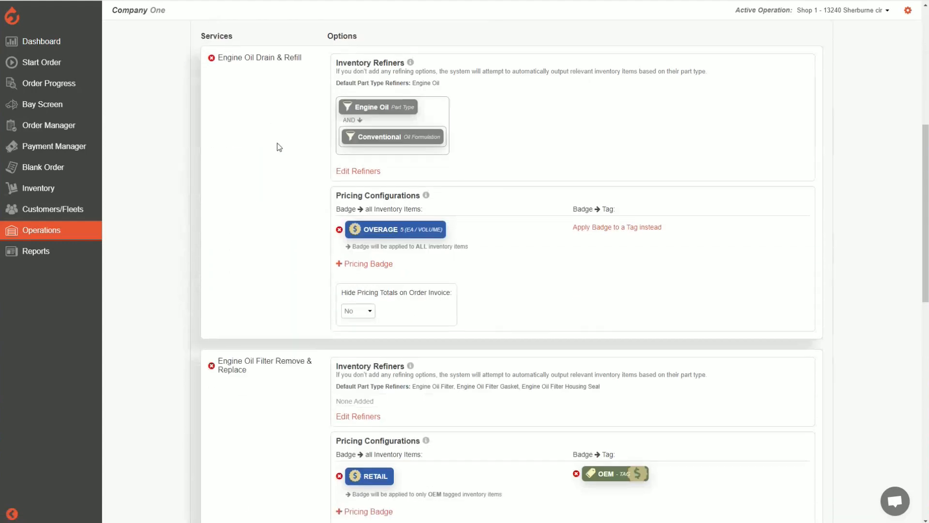
scroll(321, 269, up, 3)
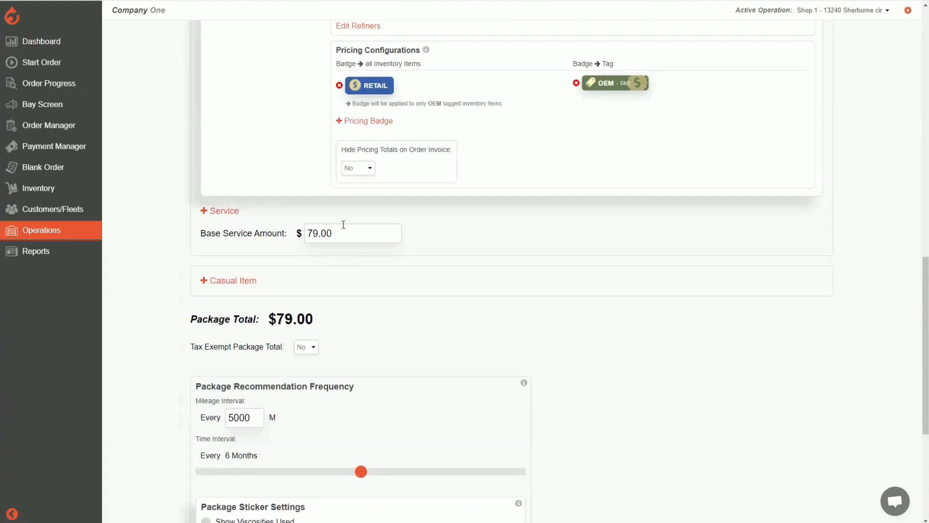
scroll(333, 237, down, 5)
click(244, 493)
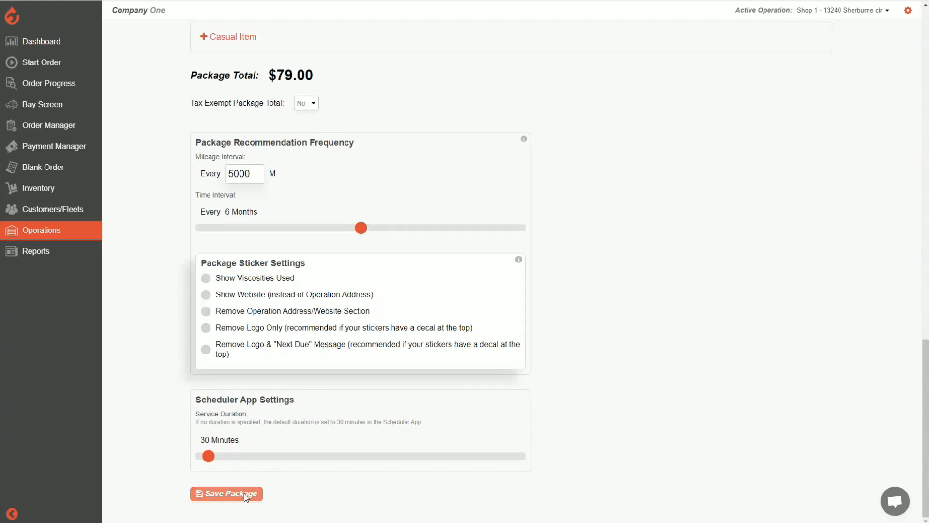
click(496, 154)
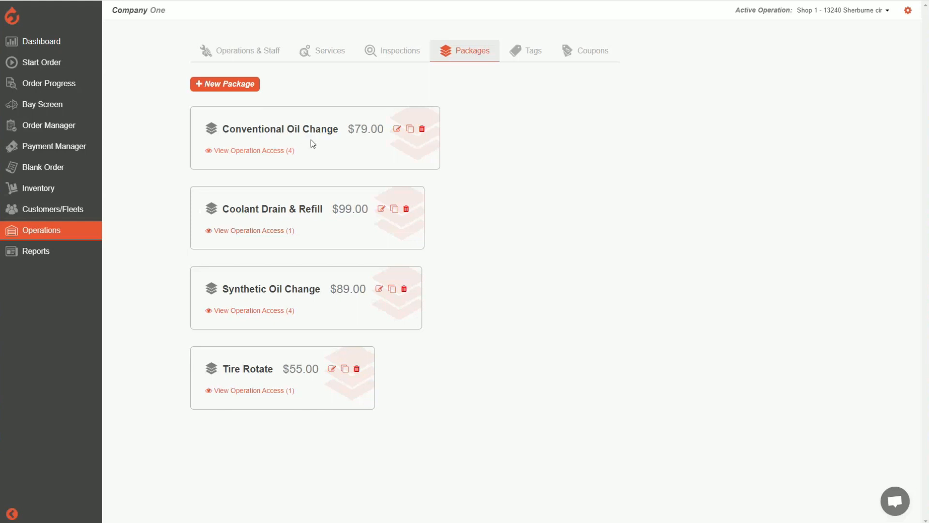
- Make a copy of the Conventional Oil Change package named "con 2 package"
click(411, 131)
click(264, 185)
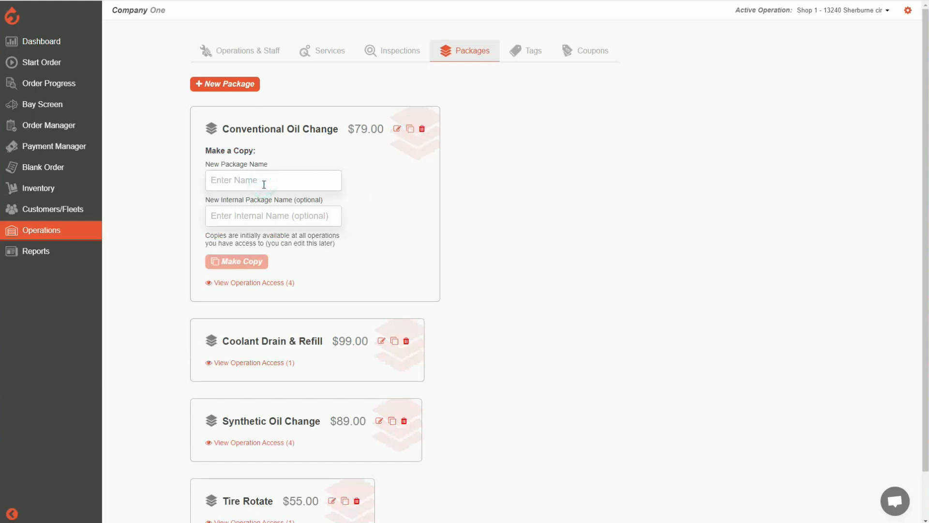
text(con 2 packa)
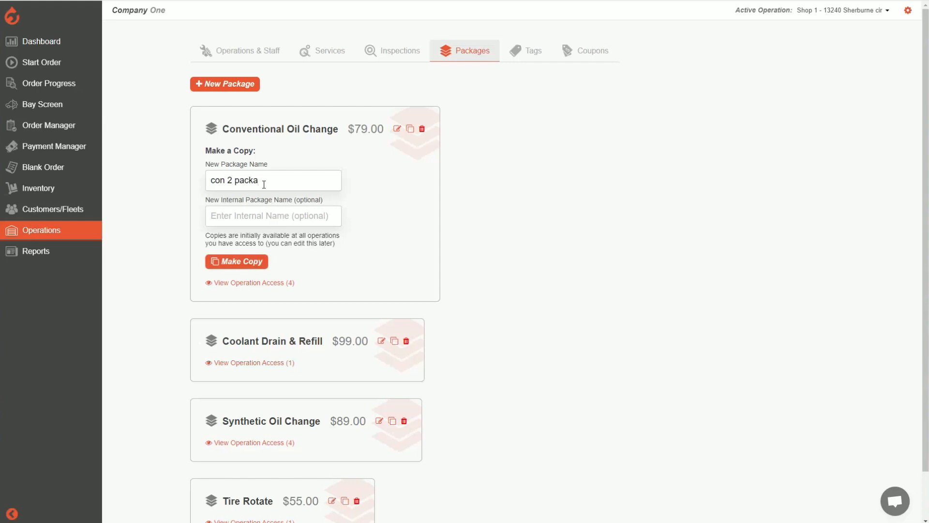
text(ge)
click(248, 261)
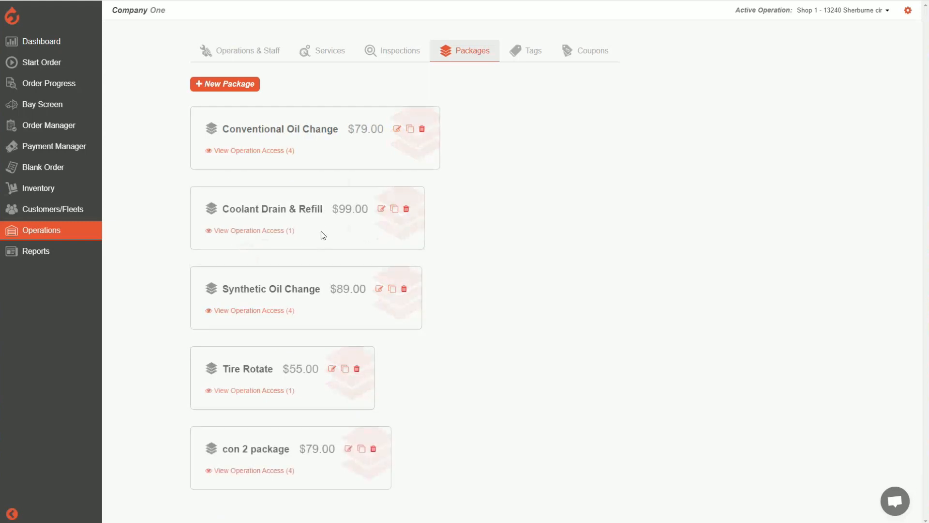
- Open the "con 2 package" copy for editing and review its services, refiners, pricing badges, base amount, recommendation frequency and service duration
drag(227, 448, 274, 450)
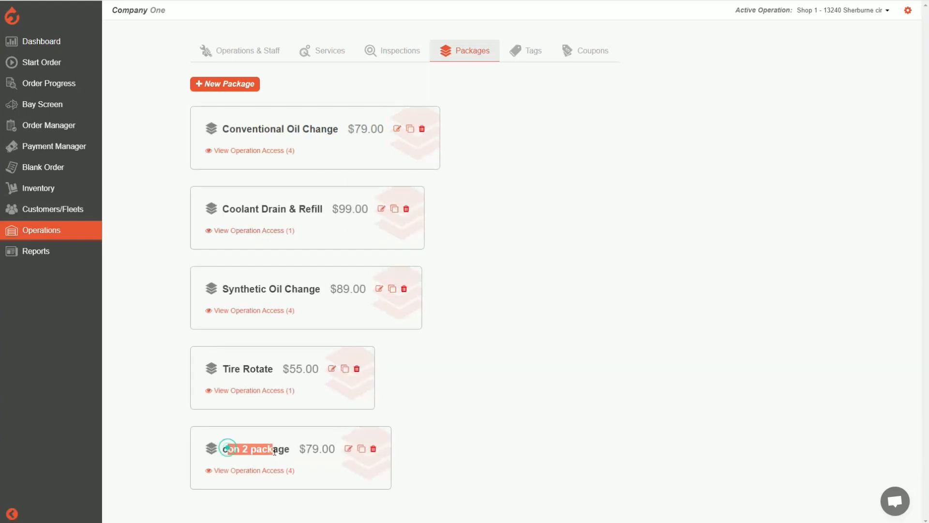
click(444, 466)
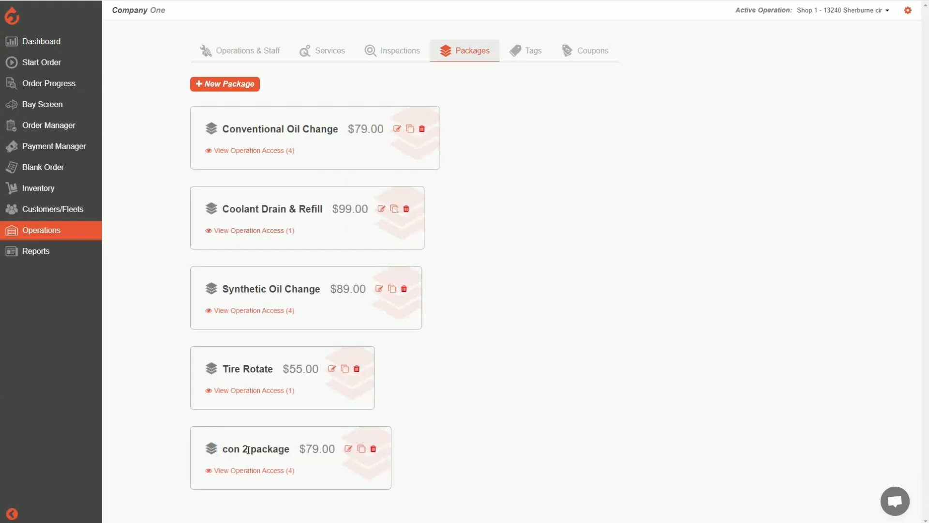
drag(229, 449, 250, 449)
click(348, 449)
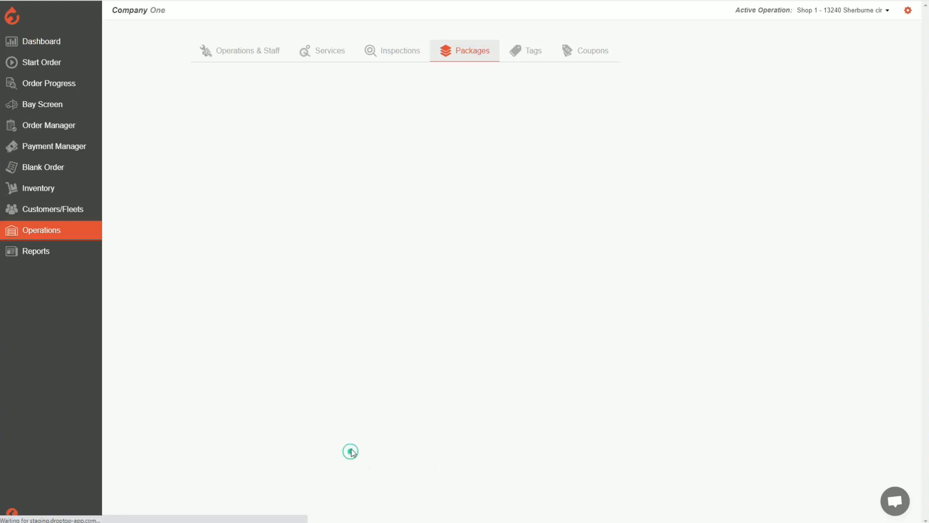
scroll(295, 307, down, 6)
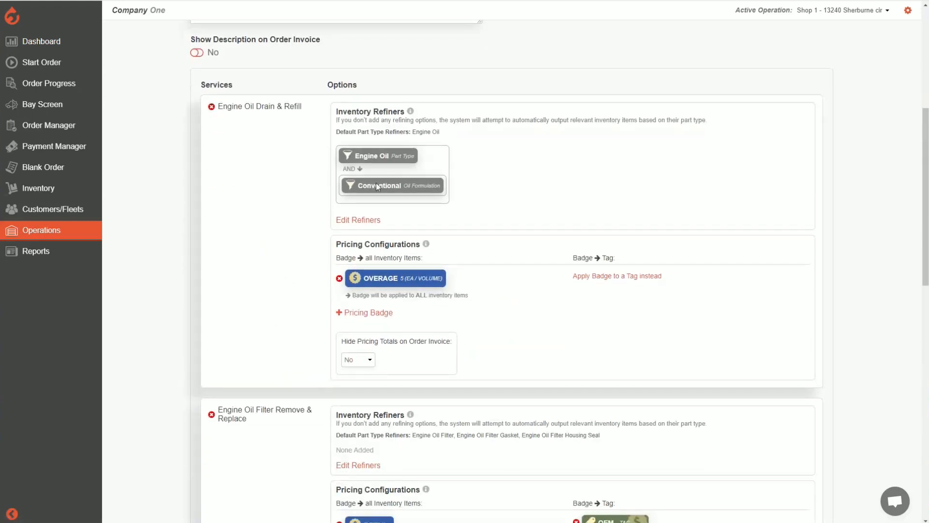
scroll(318, 371, down, 4)
scroll(291, 359, up, 5)
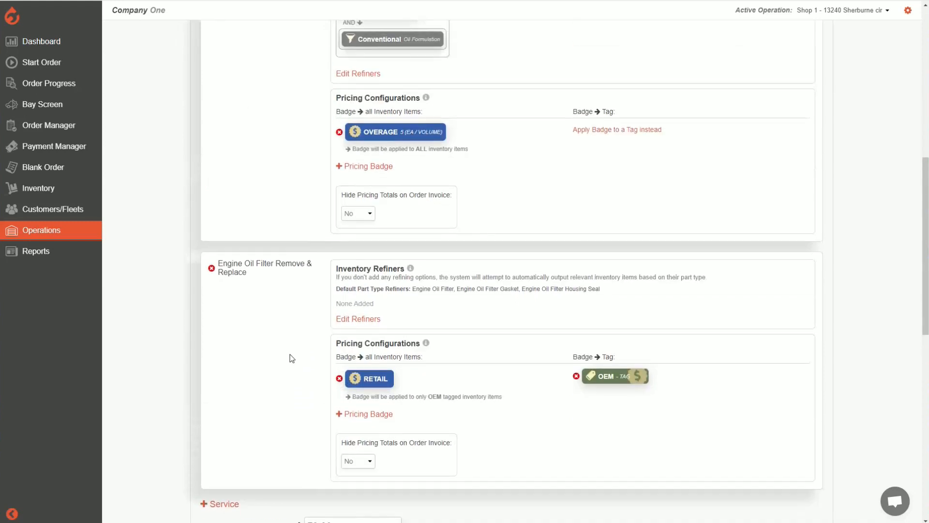
scroll(295, 239, down, 8)
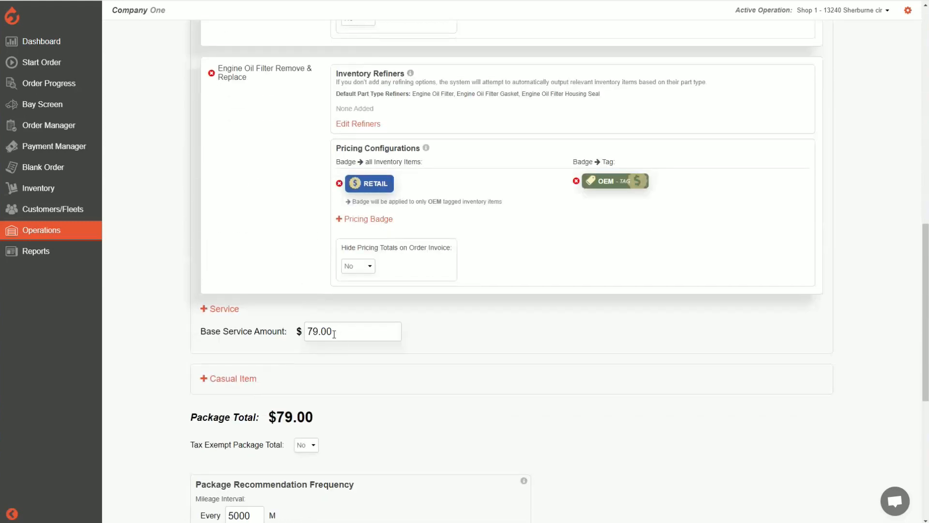
scroll(238, 315, down, 7)
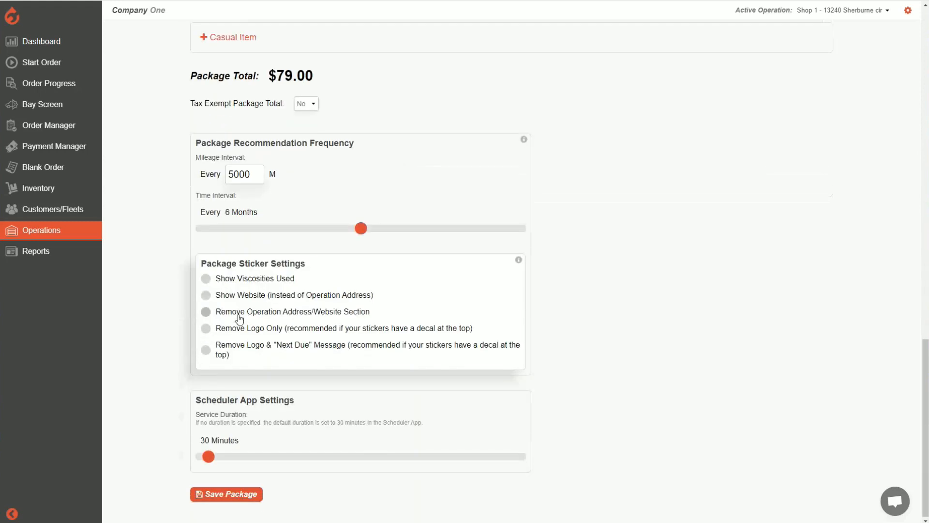
scroll(242, 315, up, 6)
scroll(252, 366, up, 14)
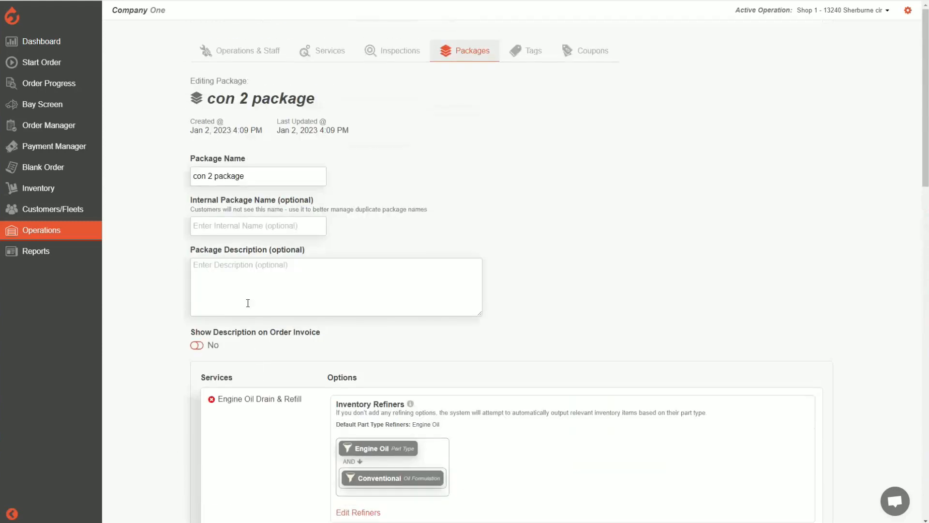
scroll(249, 291, down, 4)
scroll(249, 292, down, 15)
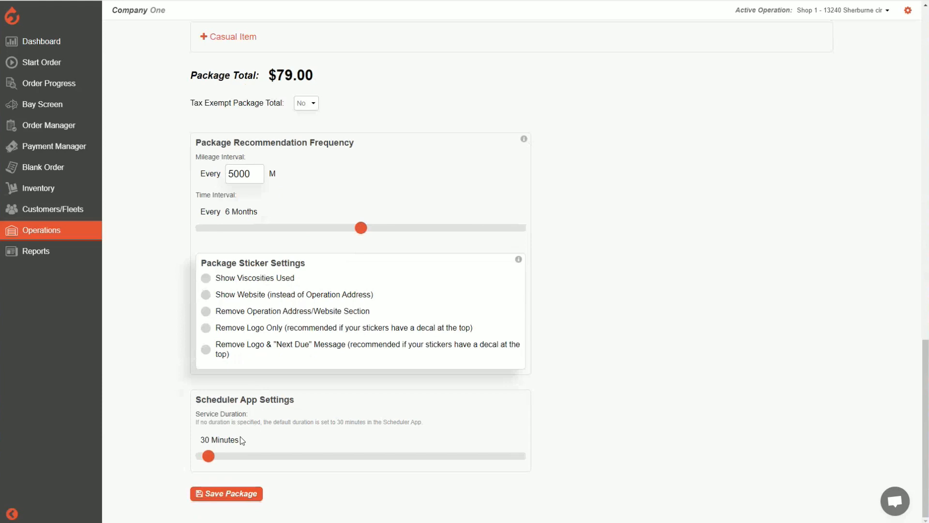
- Save the "con 2 package" copy, and delete it from the package list
click(248, 494)
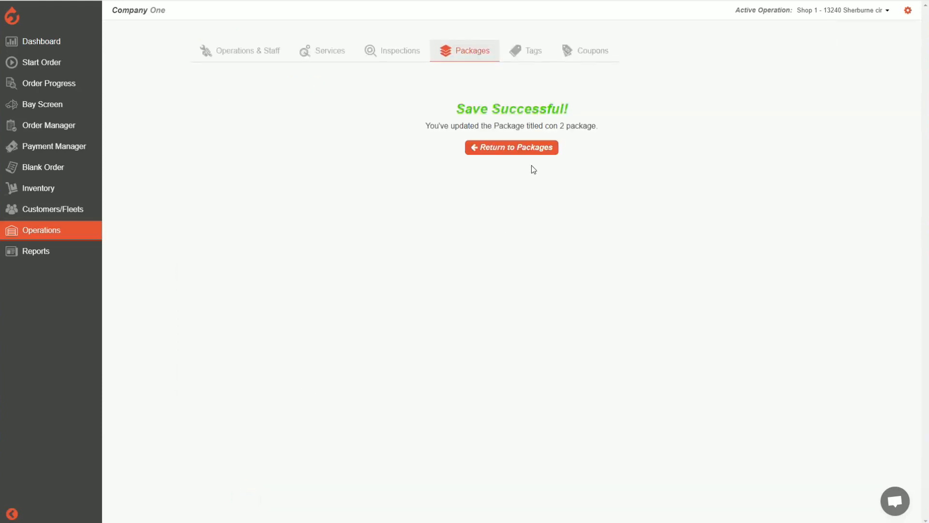
click(494, 147)
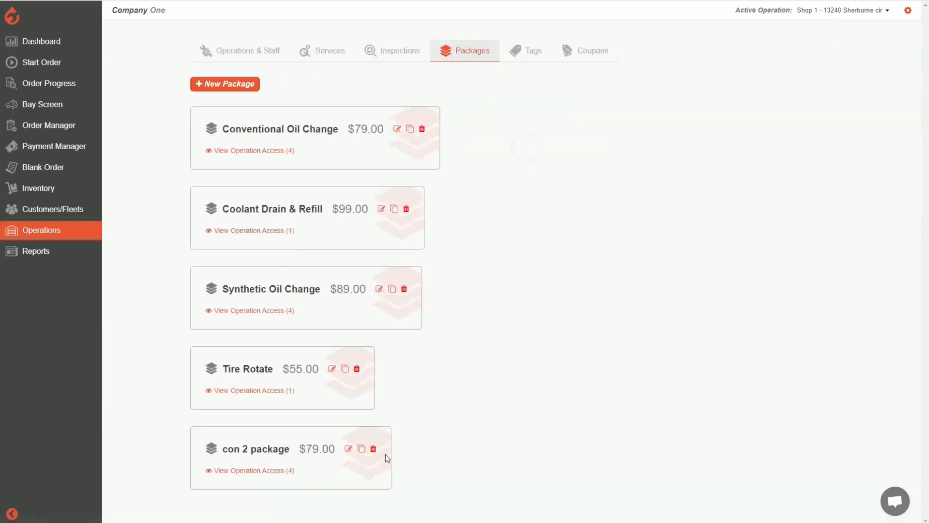
click(375, 449)
click(310, 453)
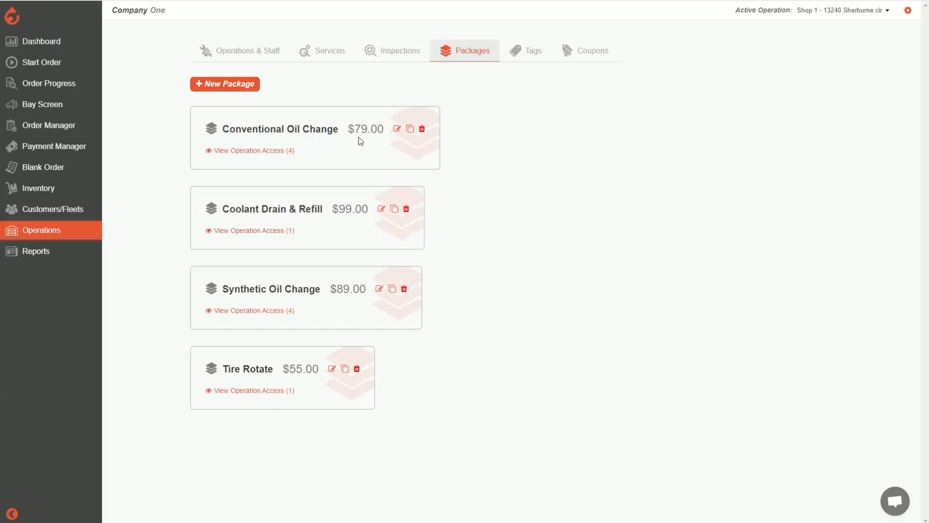
- Start a new package named "Cabin Air Filter", leaving the internal name and description blank
click(217, 88)
click(266, 129)
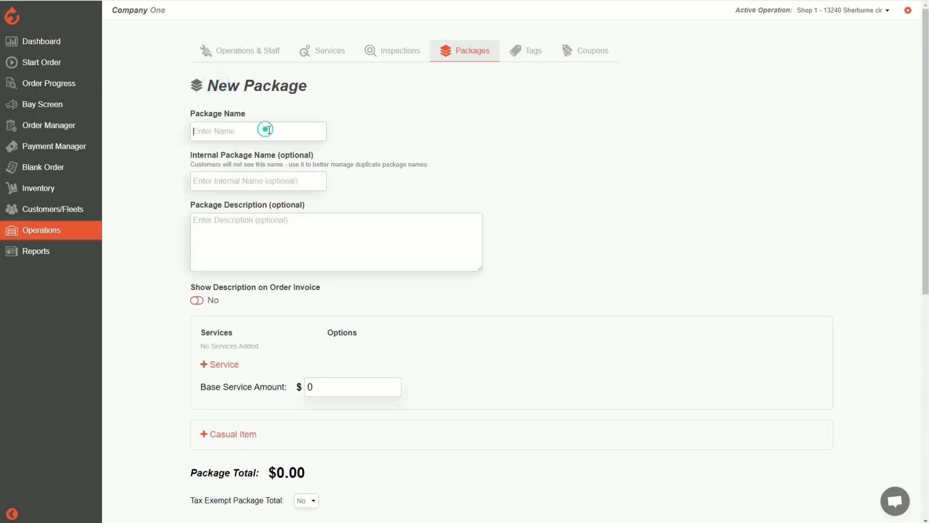
text(Cabin Air Filter)
click(267, 181)
click(289, 231)
scroll(299, 178, down, 3)
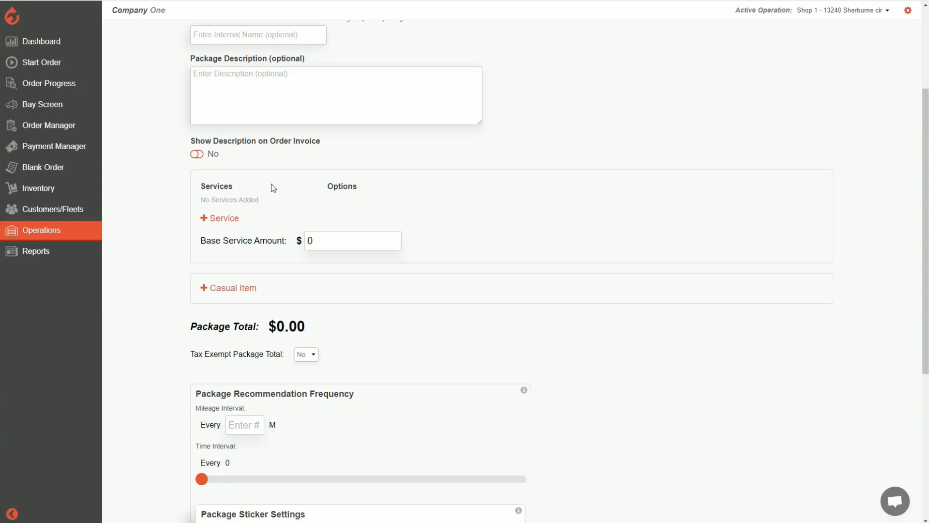
scroll(231, 216, up, 3)
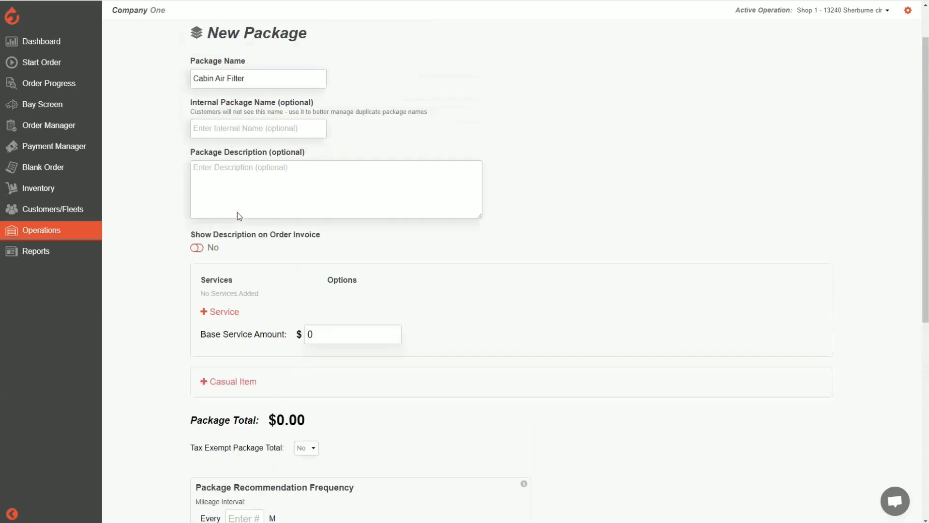
scroll(274, 175, down, 3)
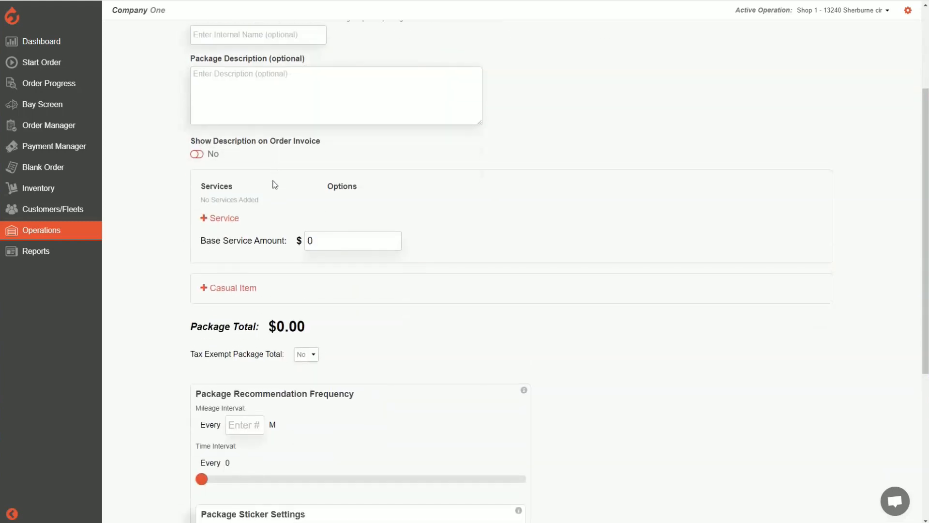
- Add the Cabin Air Filter Remove & Replace service to the package
click(231, 220)
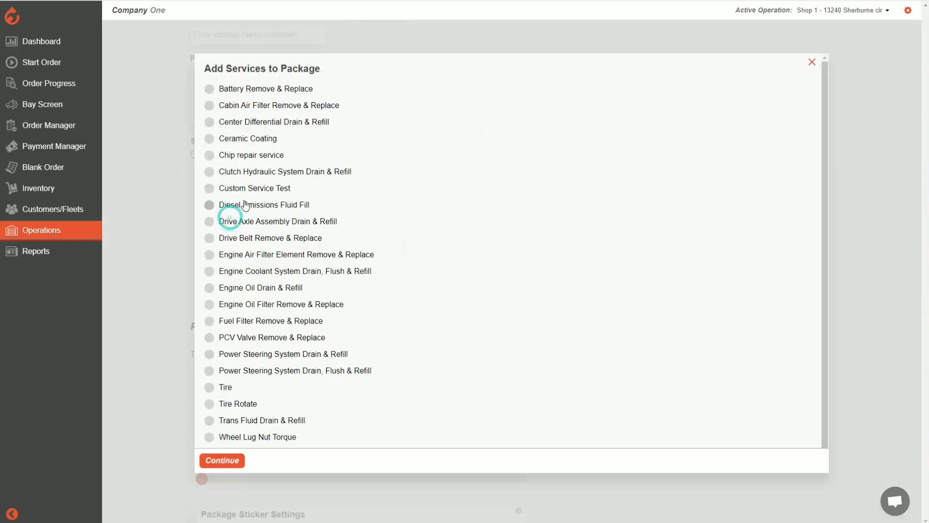
click(209, 106)
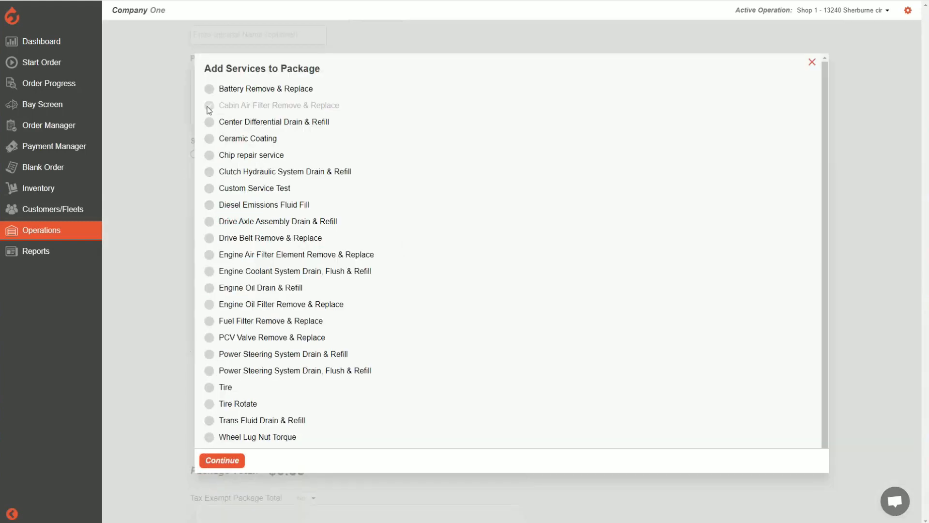
click(223, 460)
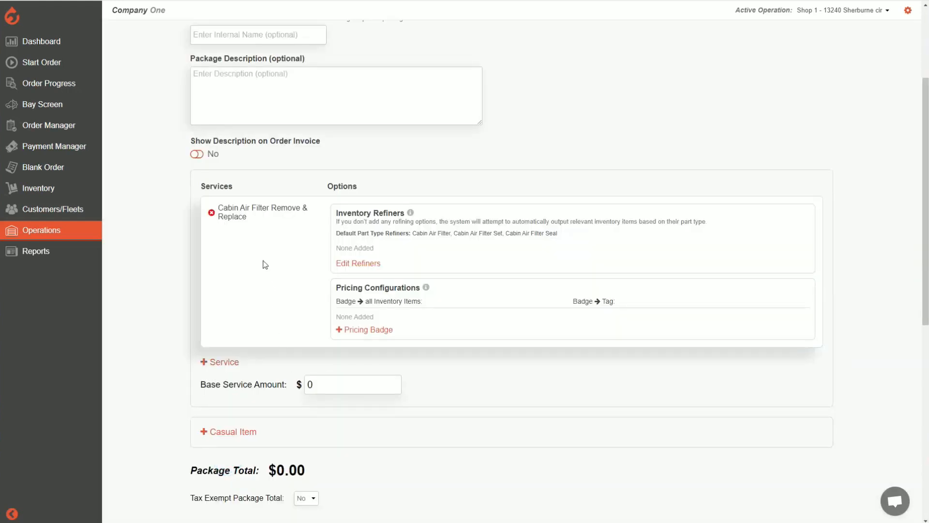
- Try a base service amount of $30 for the package, and reset it to 0
scroll(266, 263, down, 1)
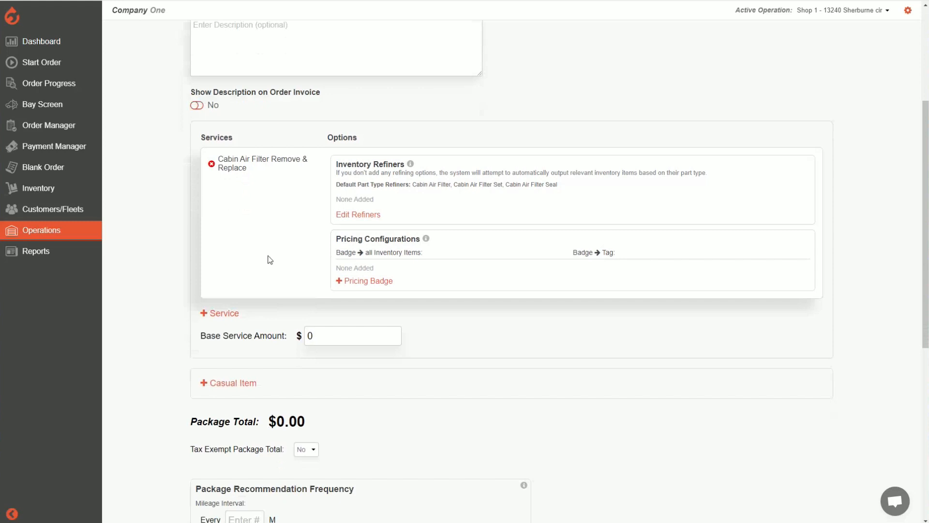
click(327, 333)
text(30)
click(429, 335)
double_click(349, 333)
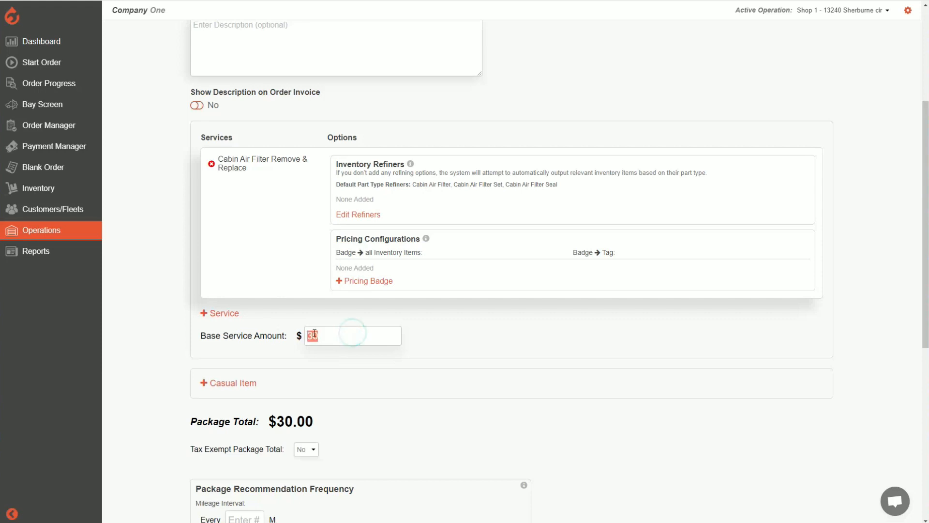
text(0)
click(354, 314)
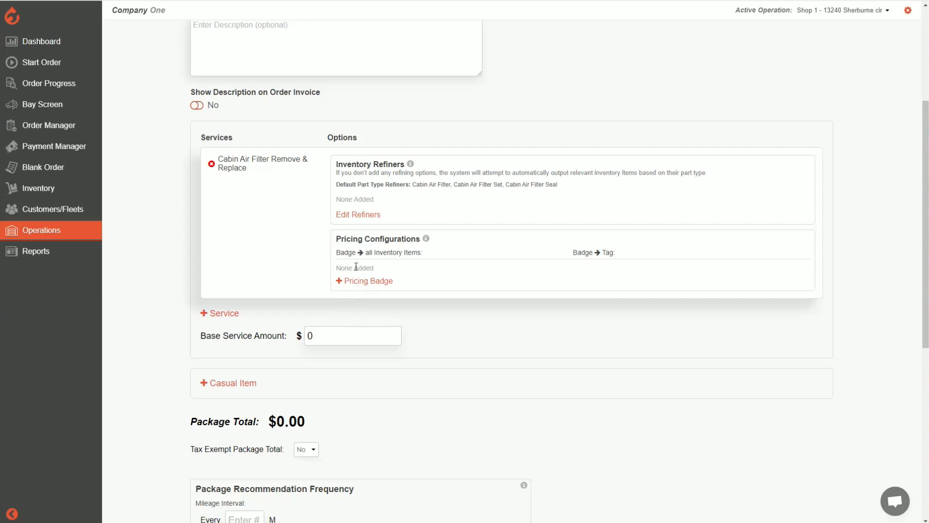
- Apply the RETAIL pricing badge to all inventory items of the Cabin Air Filter Remove & Replace service
click(323, 335)
click(378, 286)
click(411, 216)
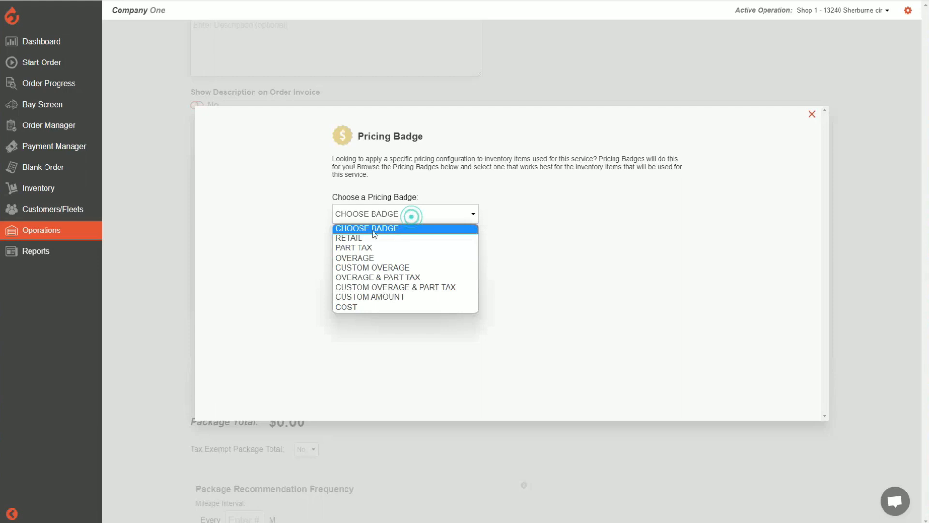
click(358, 238)
click(368, 281)
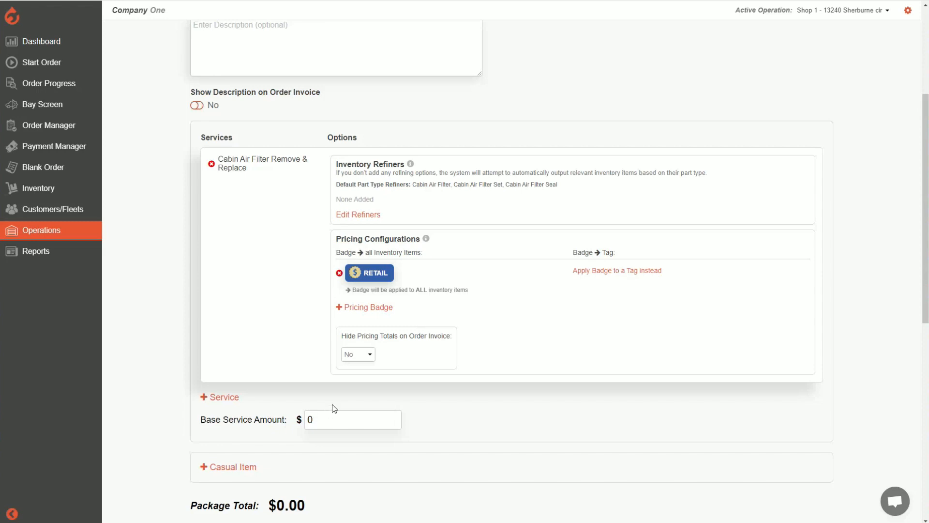
- Save the Cabin Air Filter package with a base service amount of 0 and return to the package list
double_click(321, 420)
click(327, 420)
click(332, 420)
scroll(268, 304, down, 1)
scroll(267, 304, down, 8)
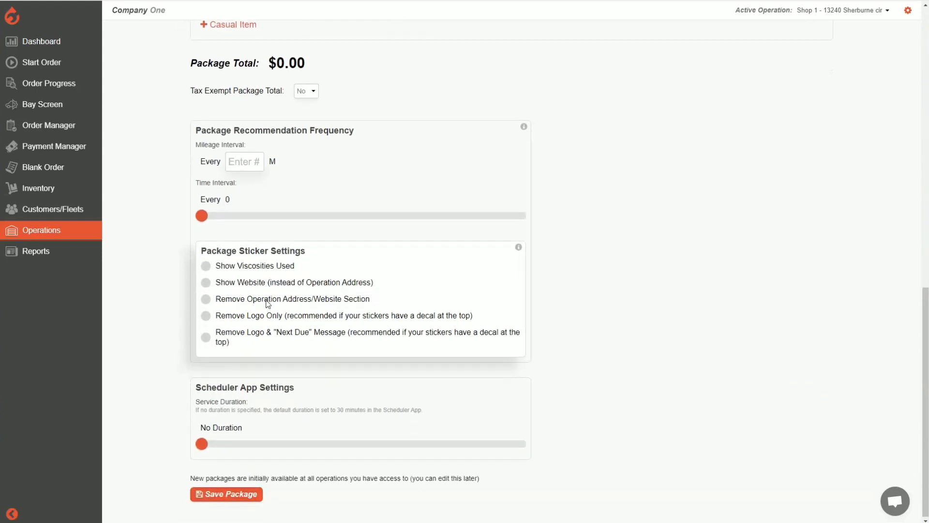
click(244, 496)
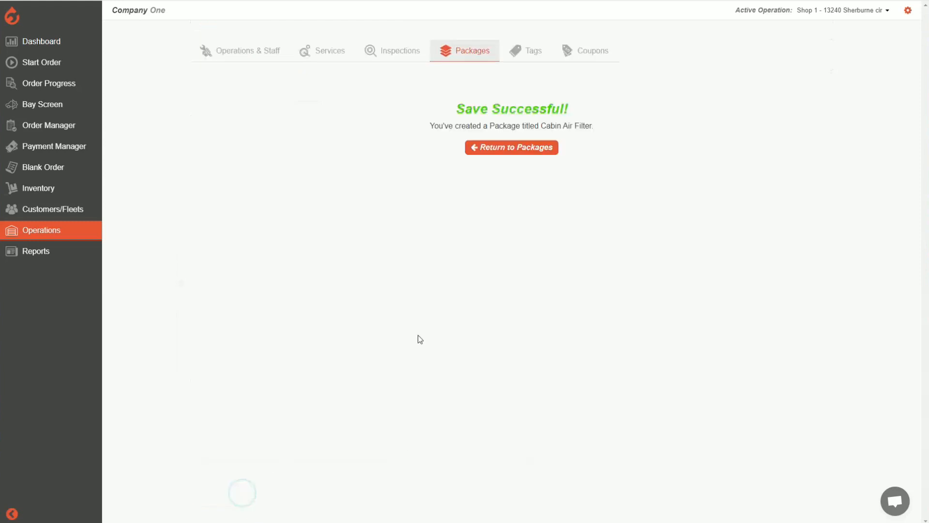
click(501, 150)
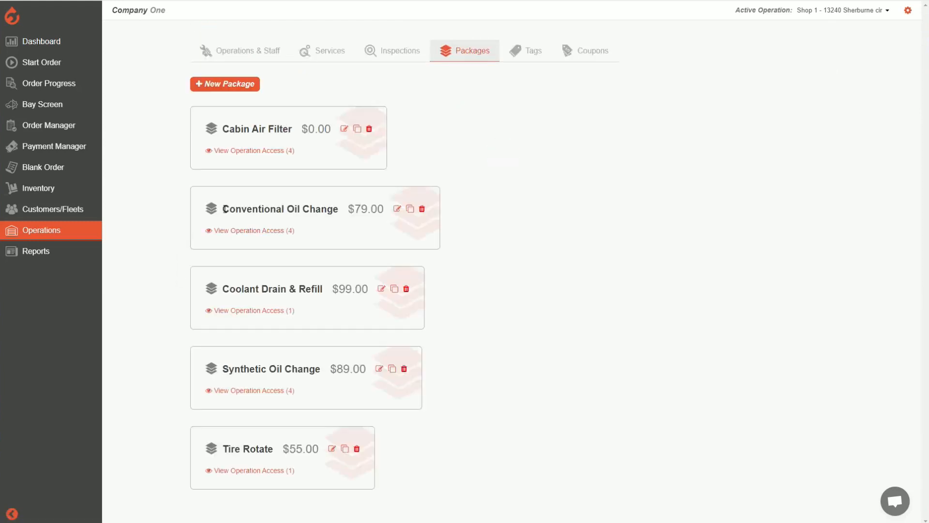
- Reopen the Cabin Air Filter package, review its settings, and save it again to return to the package list
drag(227, 128, 277, 127)
click(276, 127)
click(344, 128)
scroll(401, 329, down, 4)
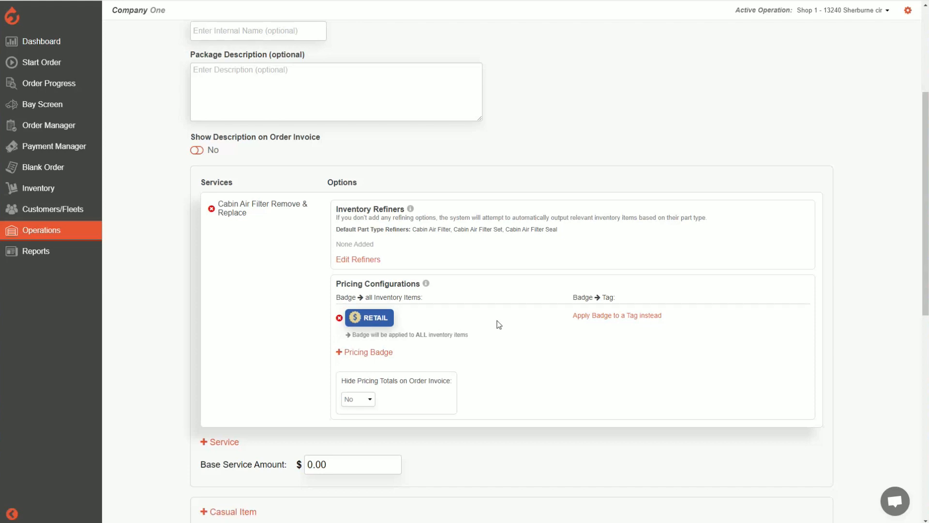
scroll(276, 305, up, 4)
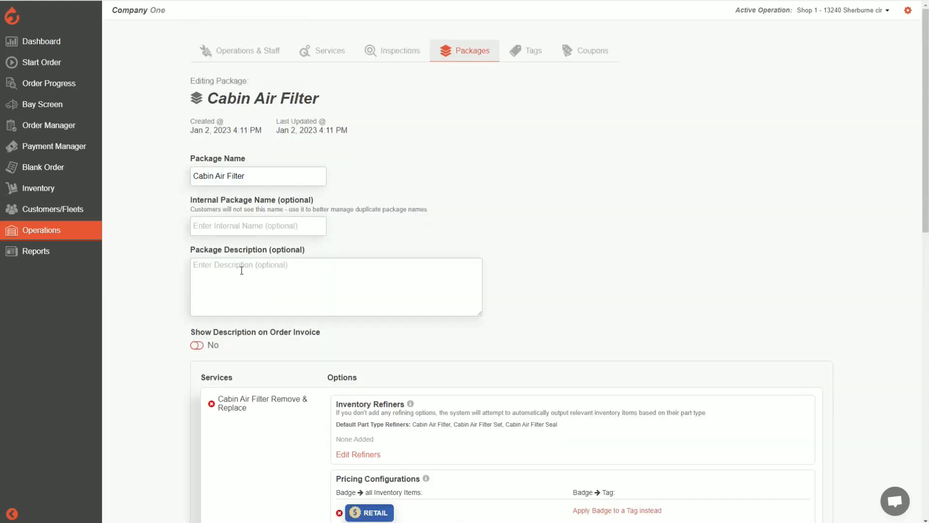
scroll(235, 259, down, 10)
click(252, 492)
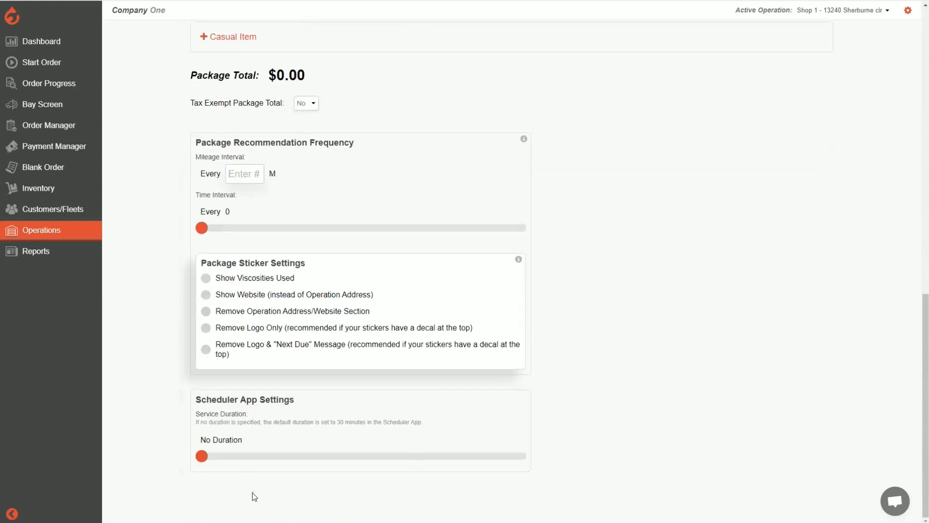
click(513, 151)
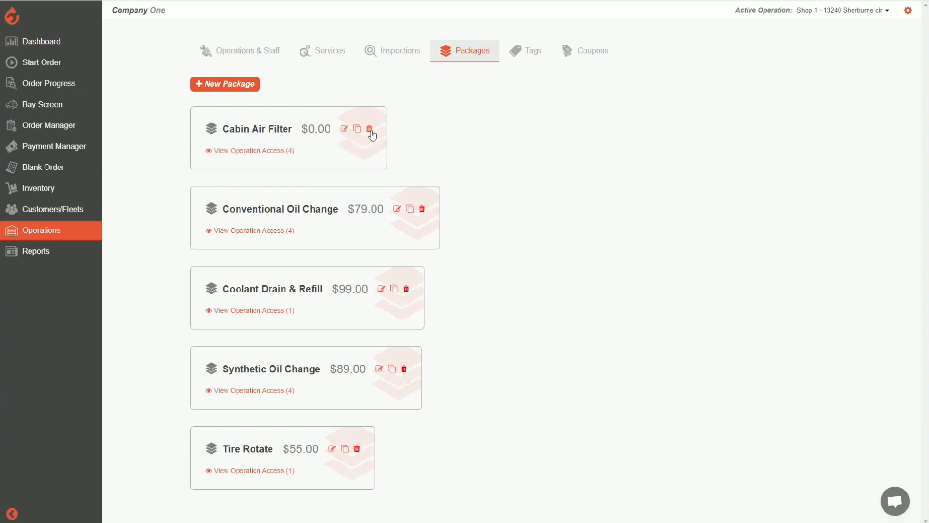
- Show the operation access of the Cabin Air Filter package and remove Shop 2 from it
click(246, 155)
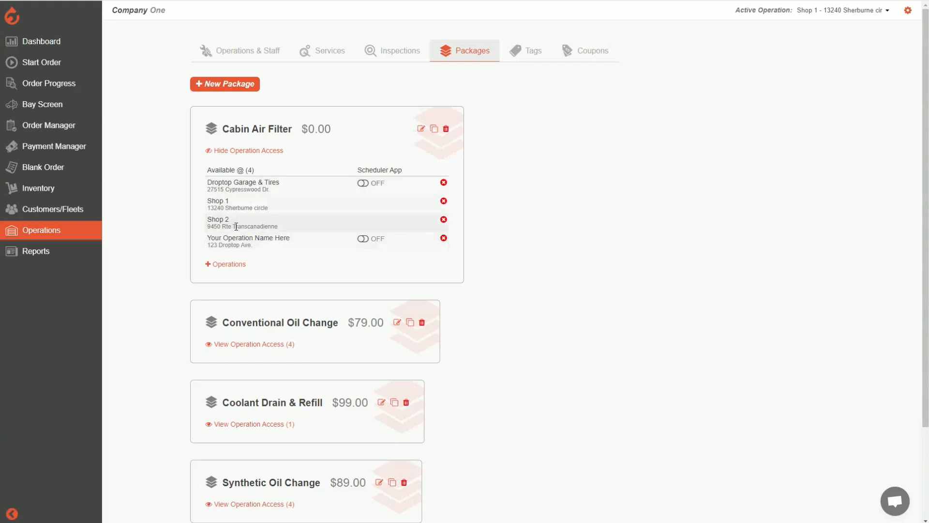
click(444, 220)
click(388, 226)
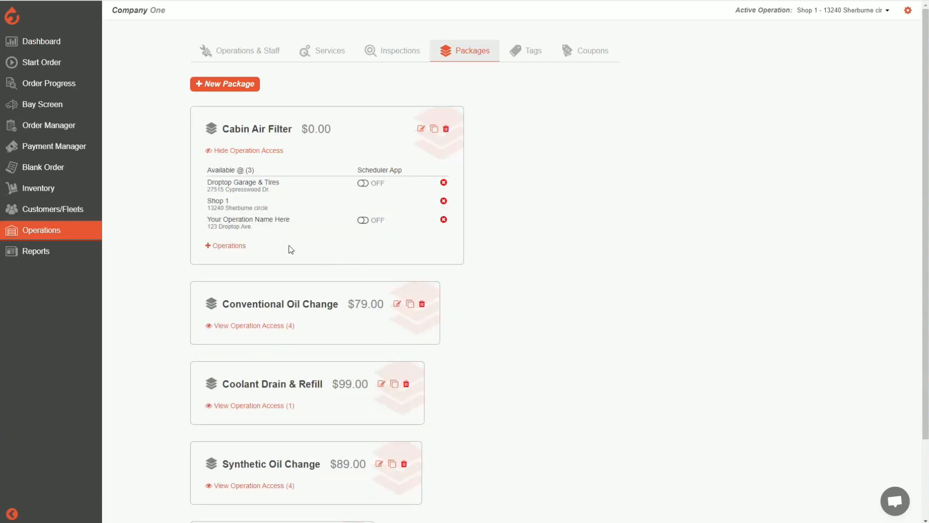
- Add Shop 2 back to the operations that can access the Cabin Air Filter package
click(233, 247)
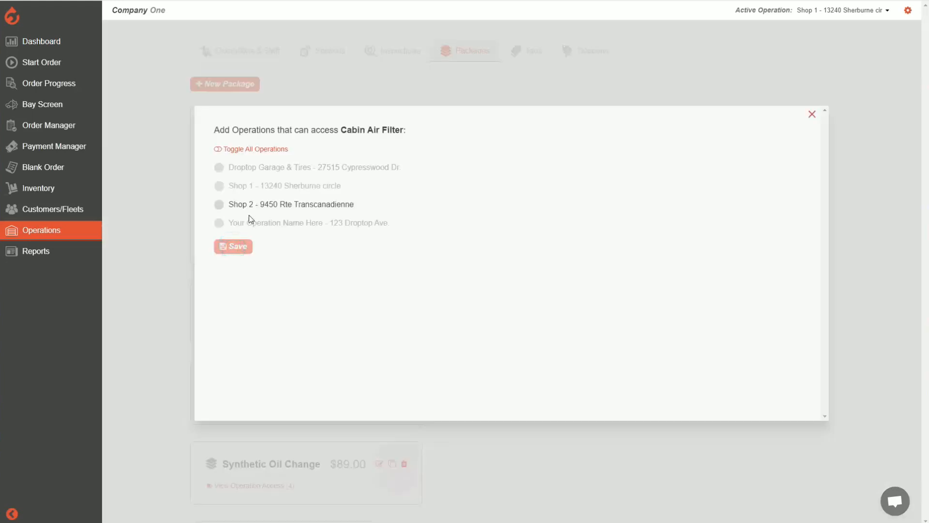
click(220, 205)
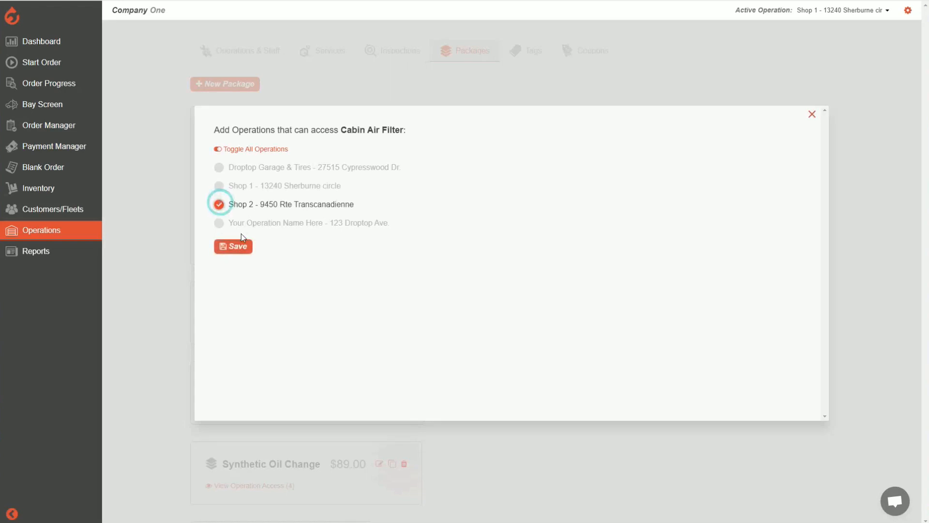
click(234, 247)
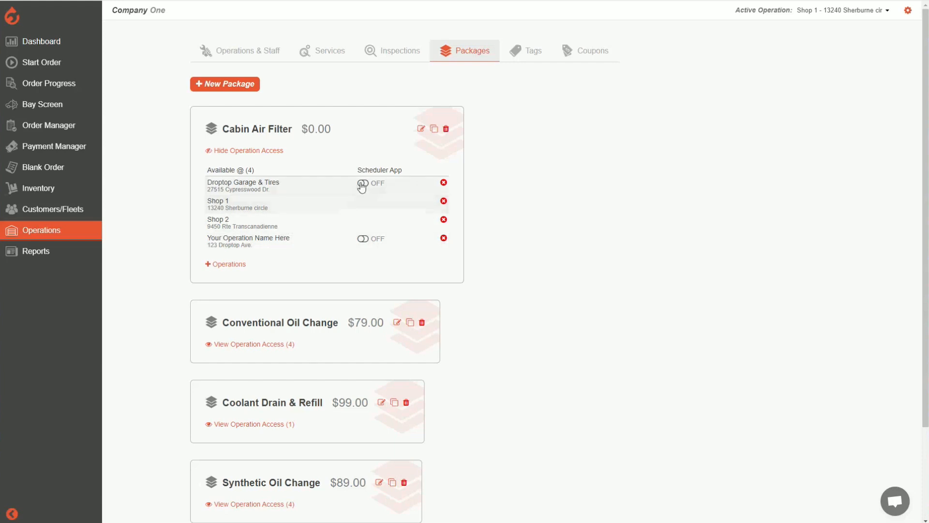
- Turn on Scheduler App availability of the Cabin Air Filter package for "Your Operation Name Here"
click(362, 239)
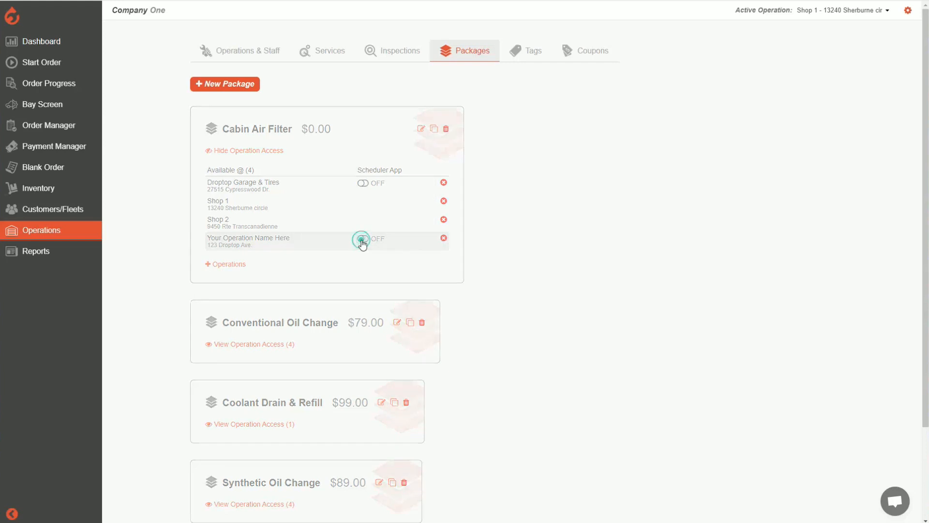